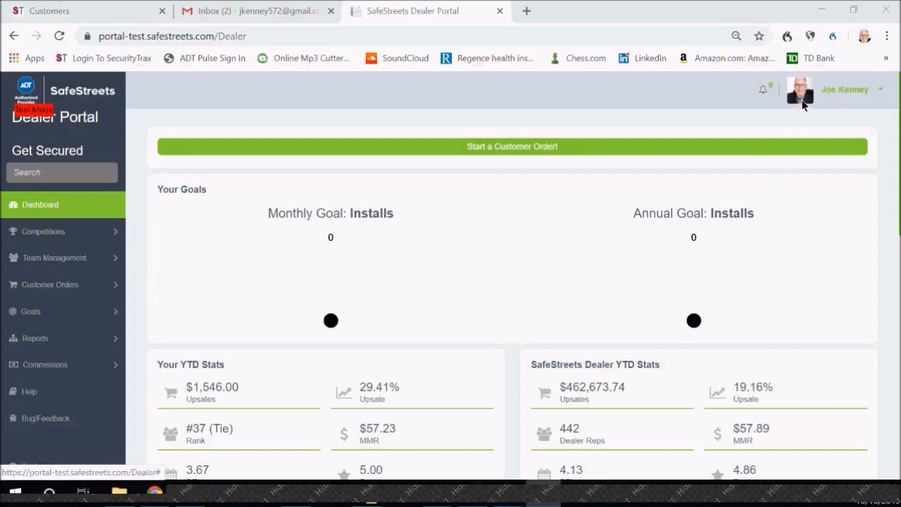
Step: Review the account options and the dashboard's goals, year-to-date stats and ranking tables, then dismiss the account options
click(877, 96)
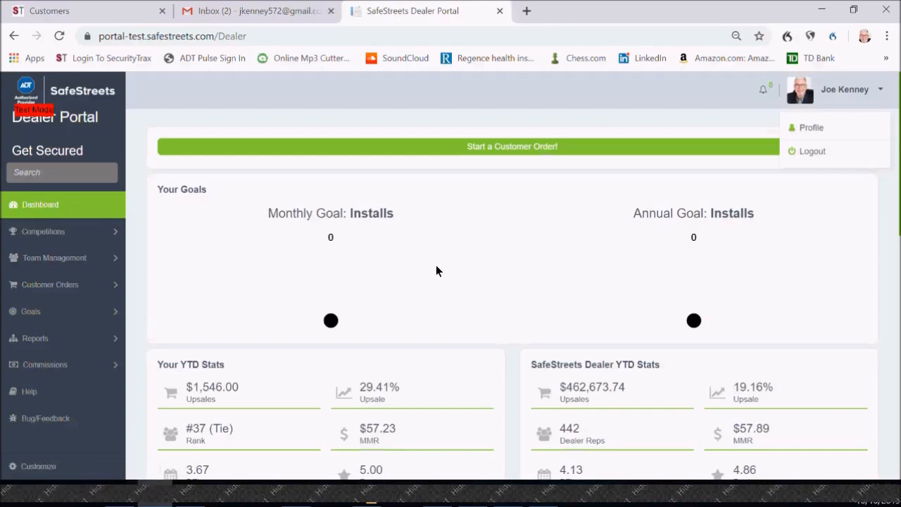
scroll(436, 262, down, 1)
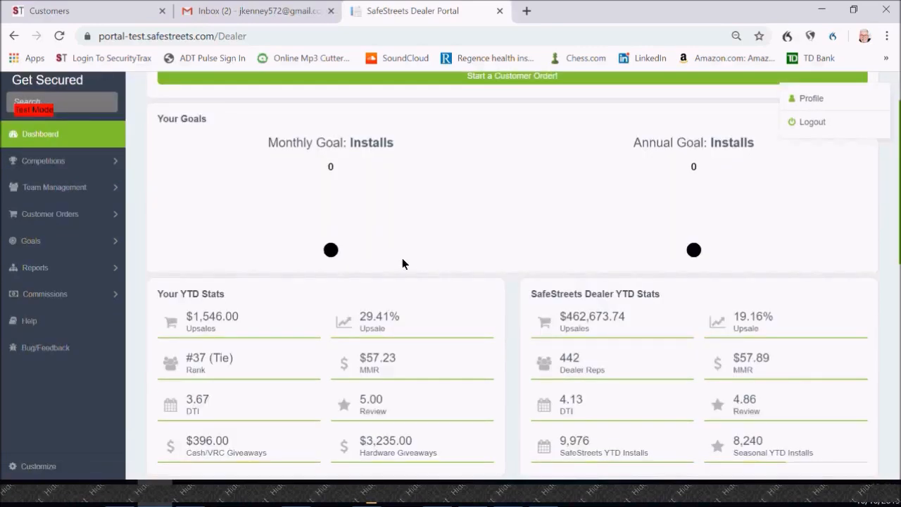
scroll(421, 235, down, 2)
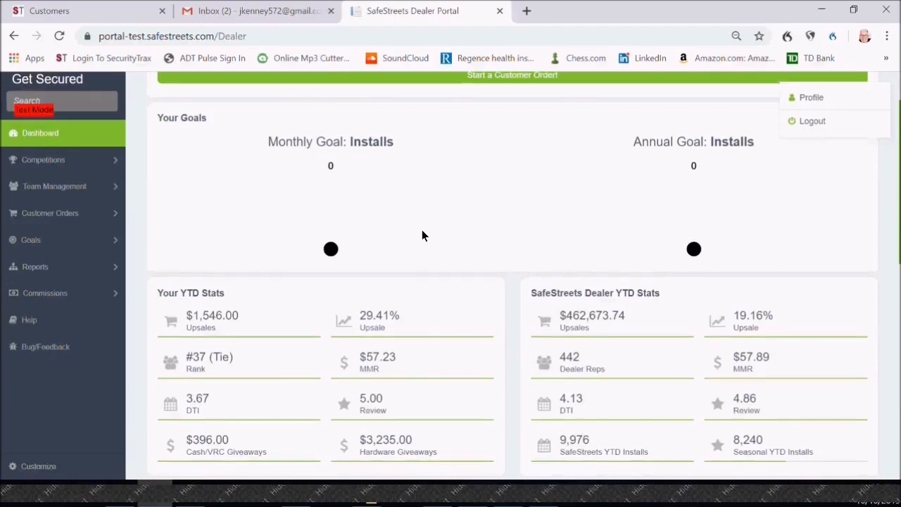
scroll(422, 231, down, 3)
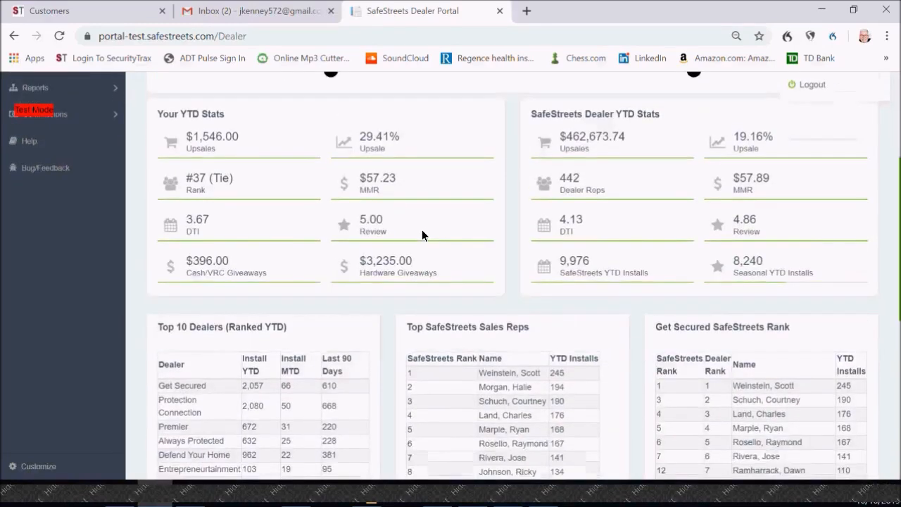
scroll(422, 230, down, 1)
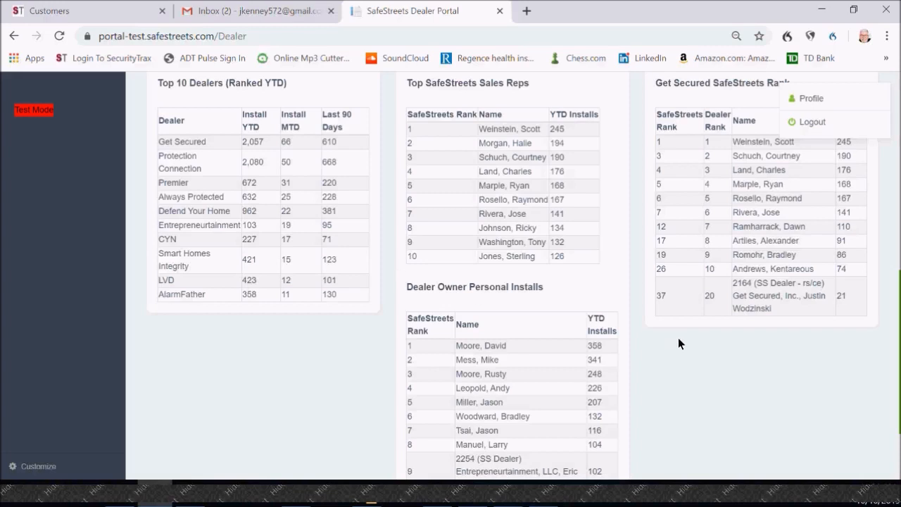
click(888, 164)
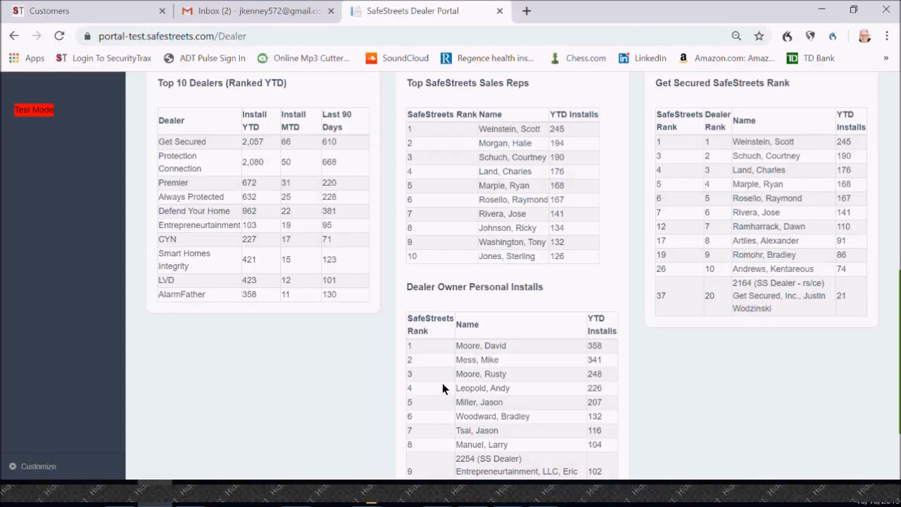
Step: Examine the Dealer Owner Personal Installs list and compare it with the Top 10 Dealers and sales rep rankings
scroll(463, 348, down, 1)
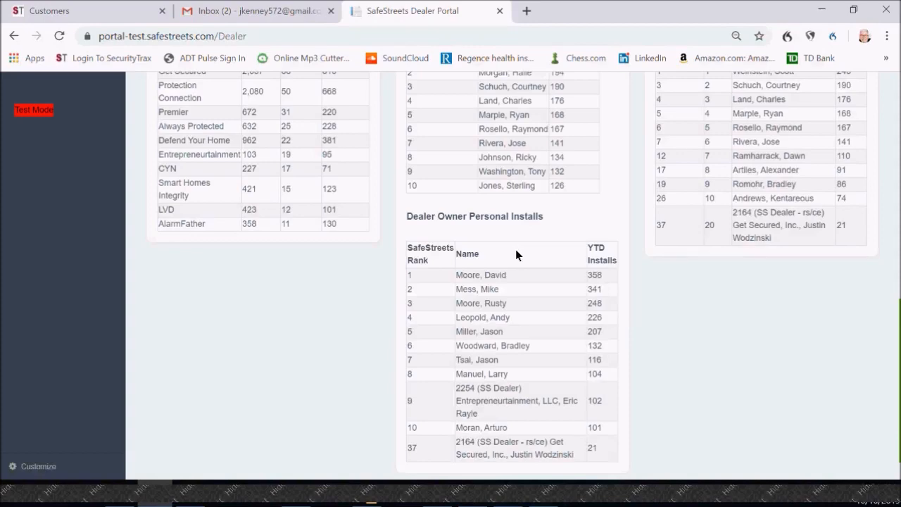
scroll(529, 227, up, 2)
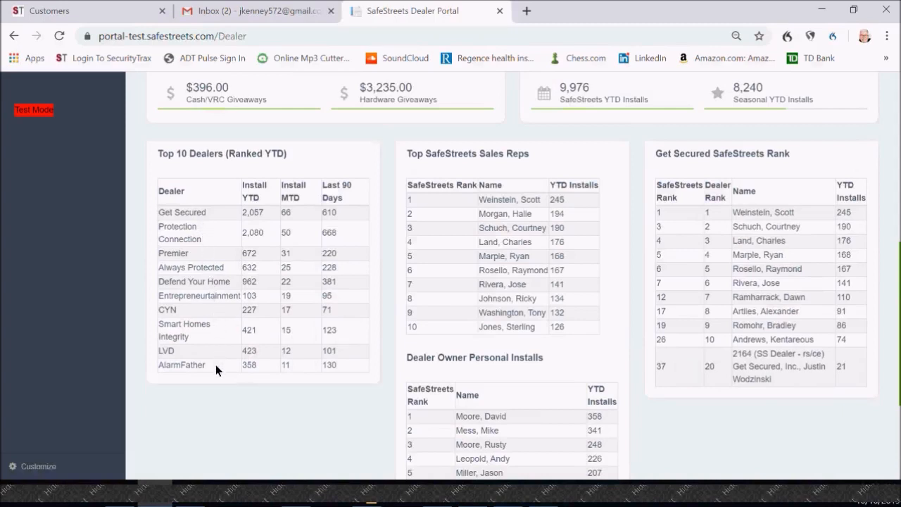
scroll(289, 340, down, 2)
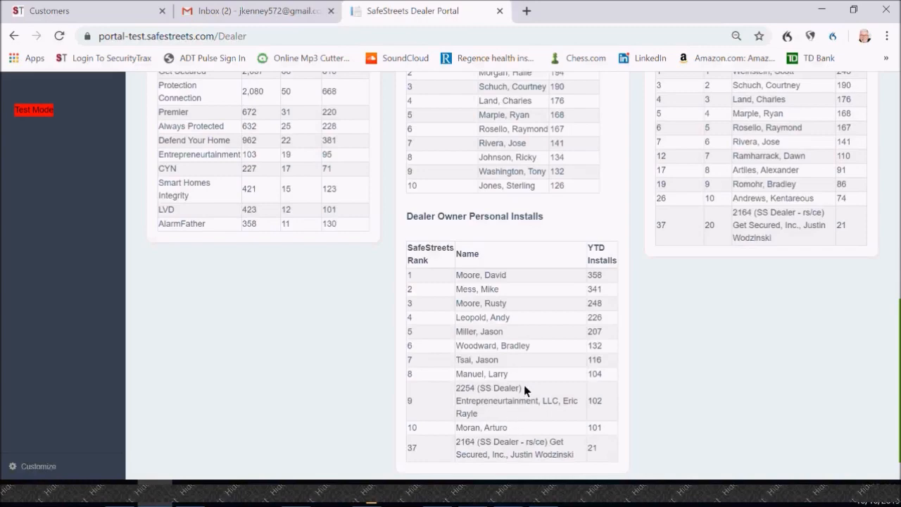
scroll(526, 388, up, 3)
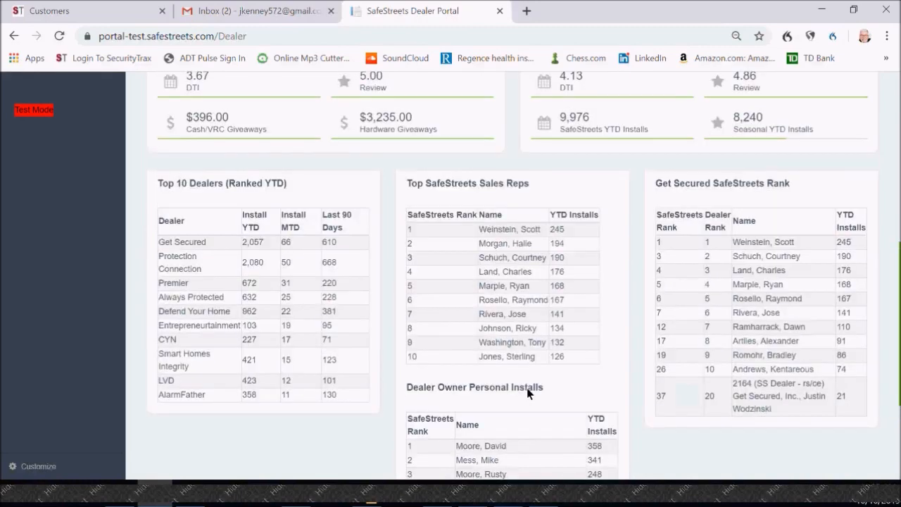
scroll(528, 394, up, 4)
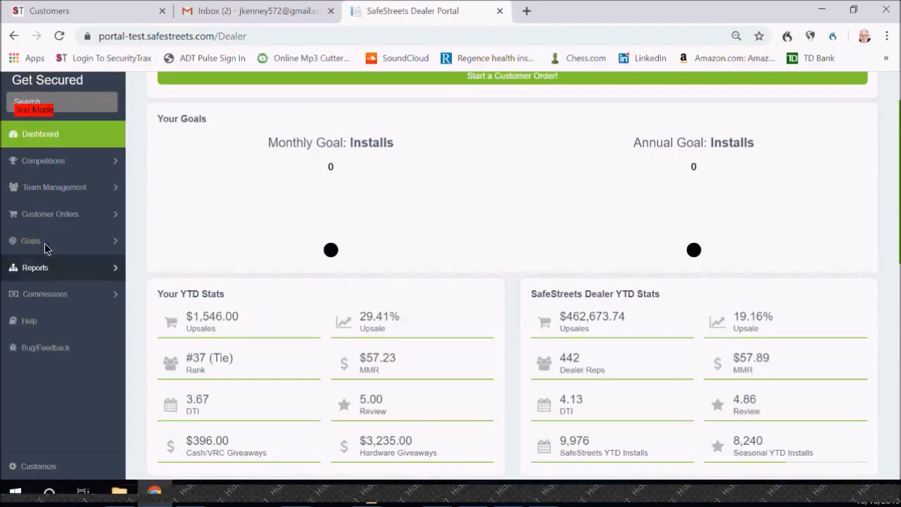
Step: Look through the options available under Competitions and Team Management
click(40, 164)
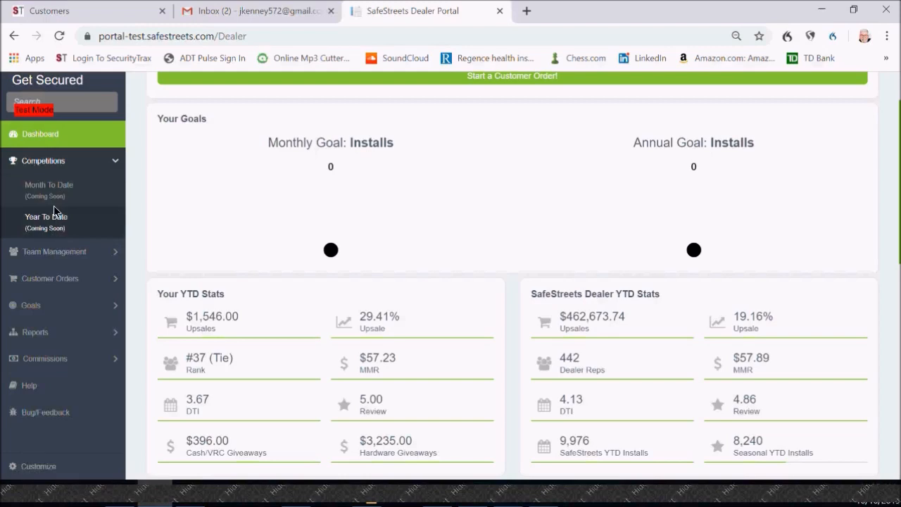
click(69, 257)
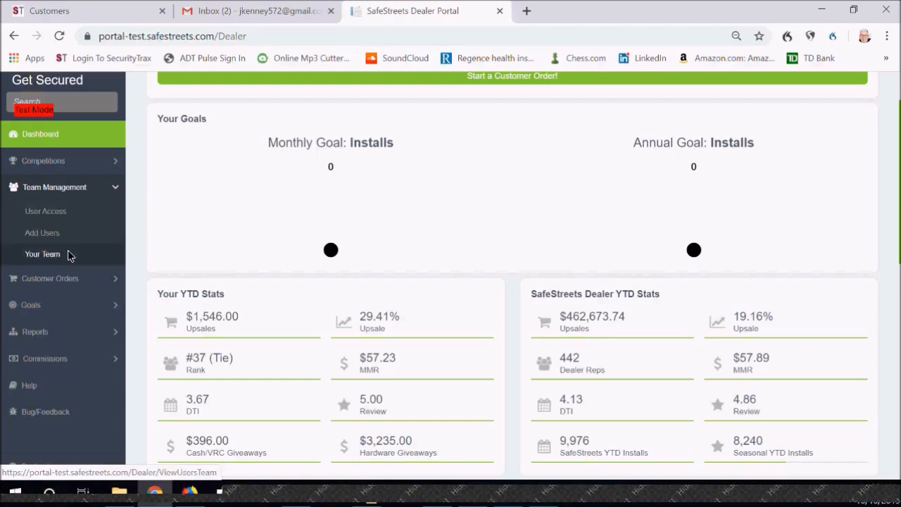
scroll(68, 251, down, 1)
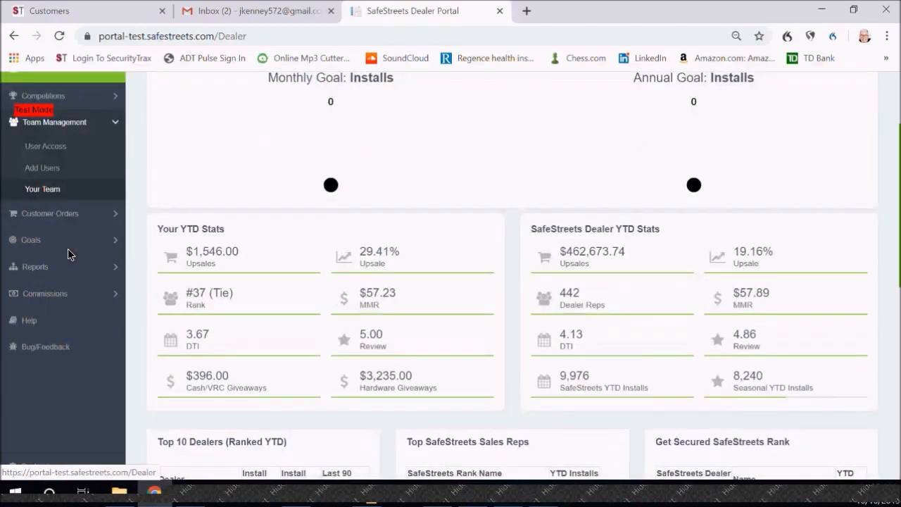
scroll(69, 213, down, 1)
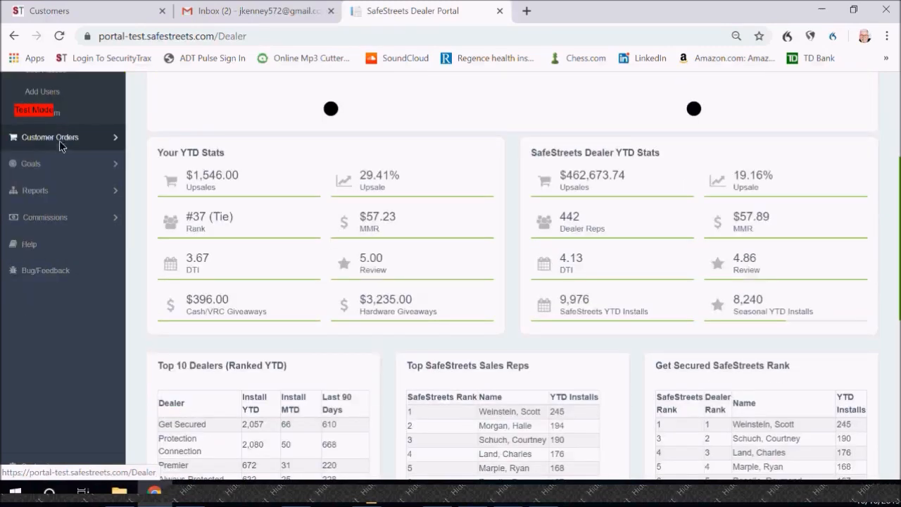
Step: Look through the options available under Goals, Reports and Commissions
click(46, 169)
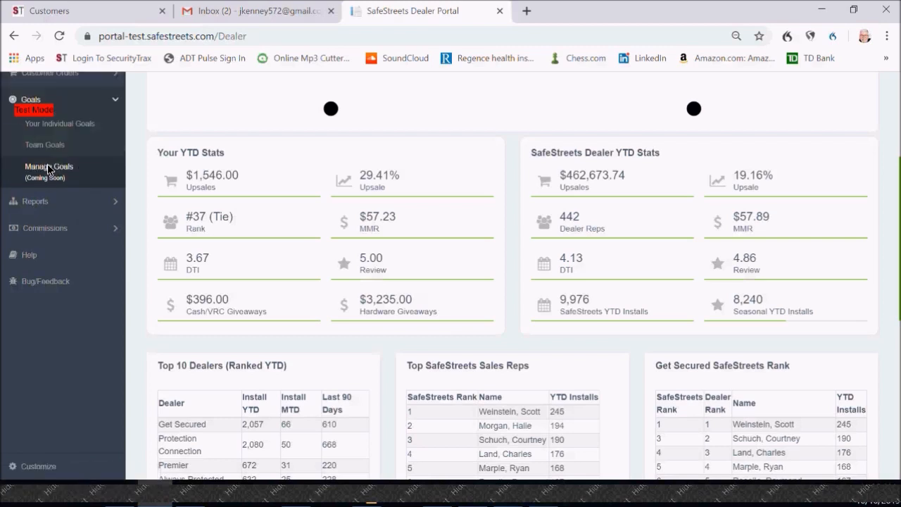
scroll(50, 166, up, 2)
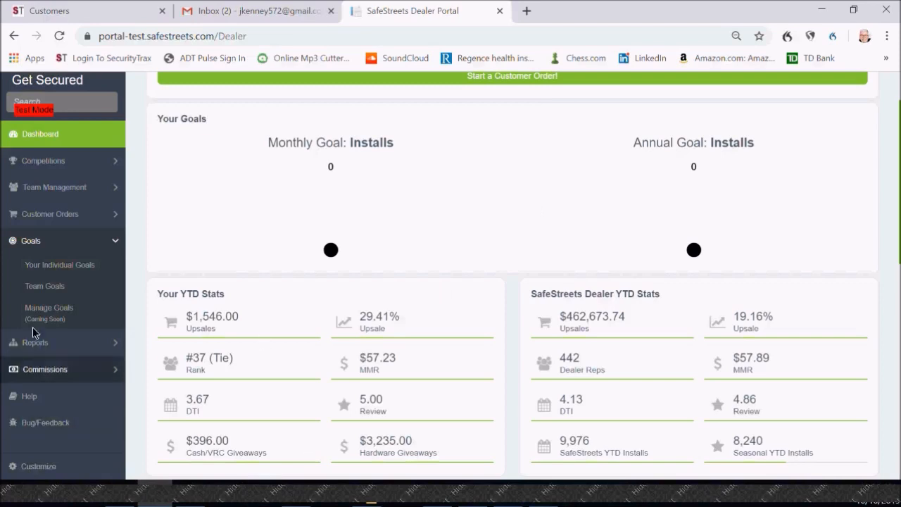
scroll(38, 308, down, 2)
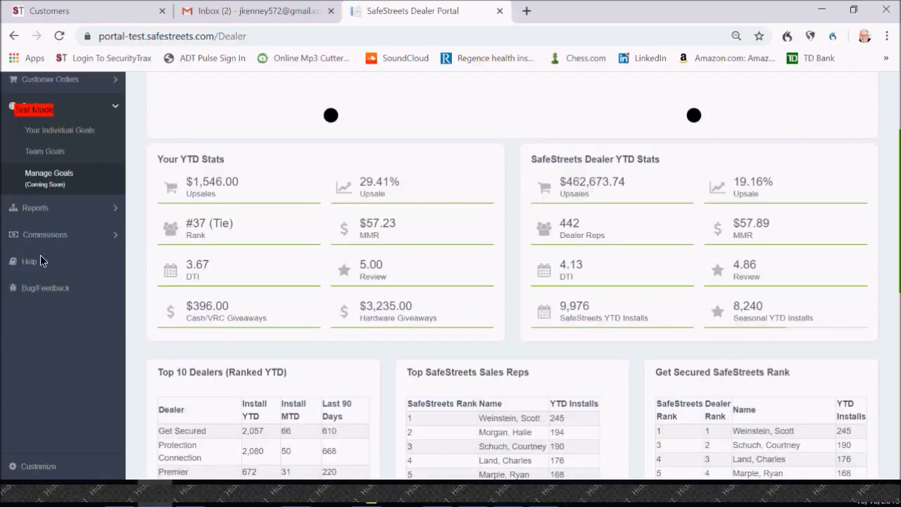
click(61, 201)
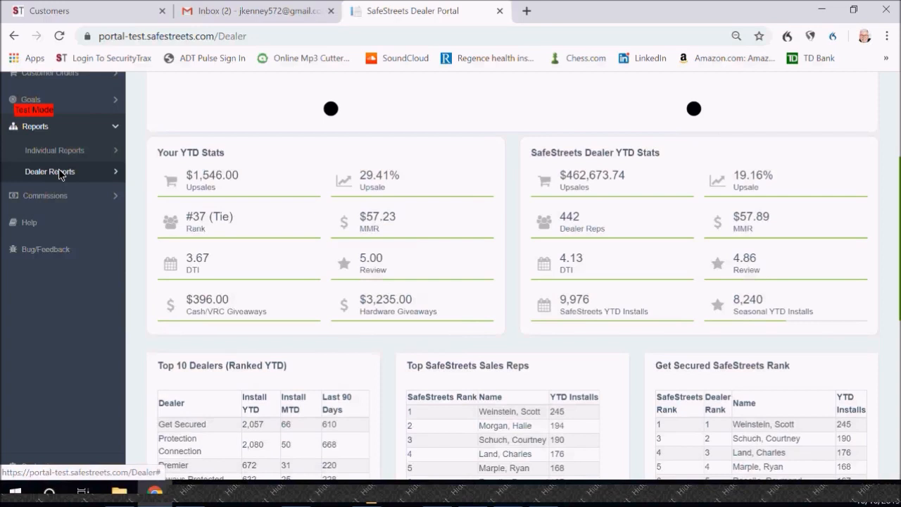
click(86, 195)
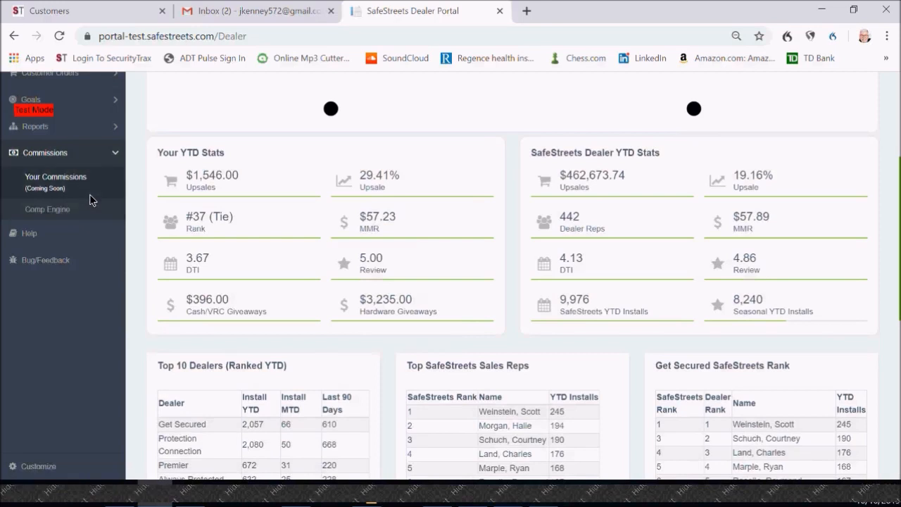
Step: Open the portal's Help page and look through its tutorial videos and Documentation section
click(63, 239)
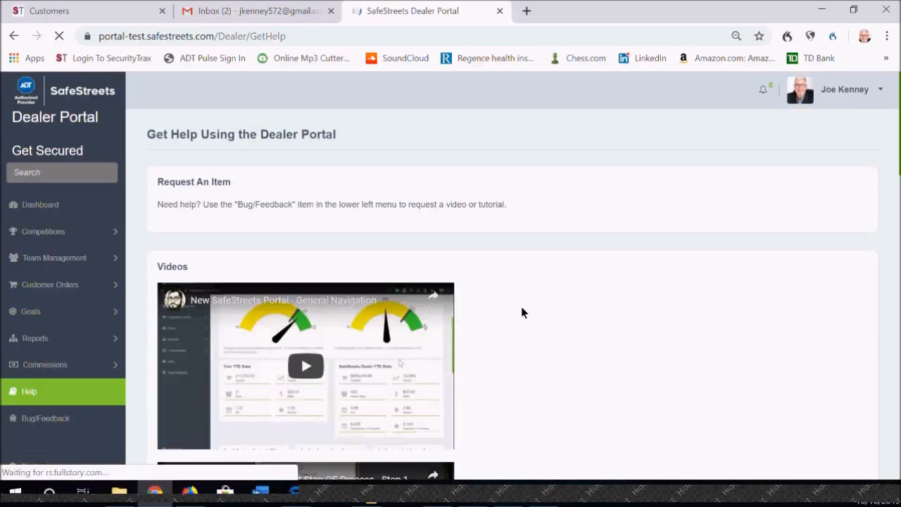
scroll(521, 308, down, 1)
scroll(522, 307, down, 2)
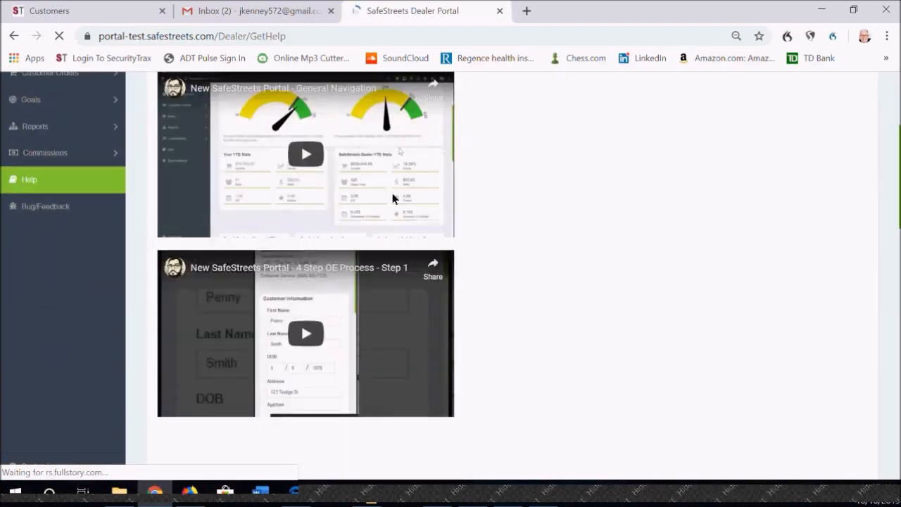
scroll(499, 215, down, 1)
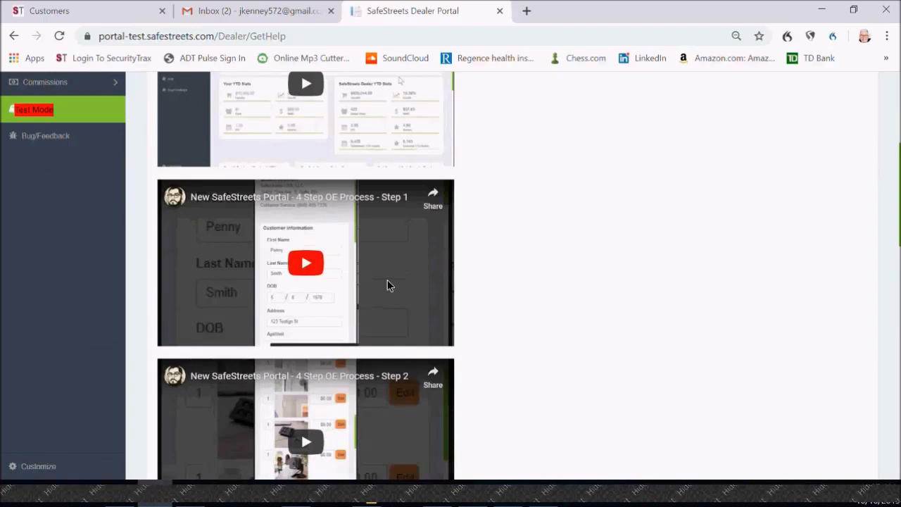
scroll(387, 280, down, 2)
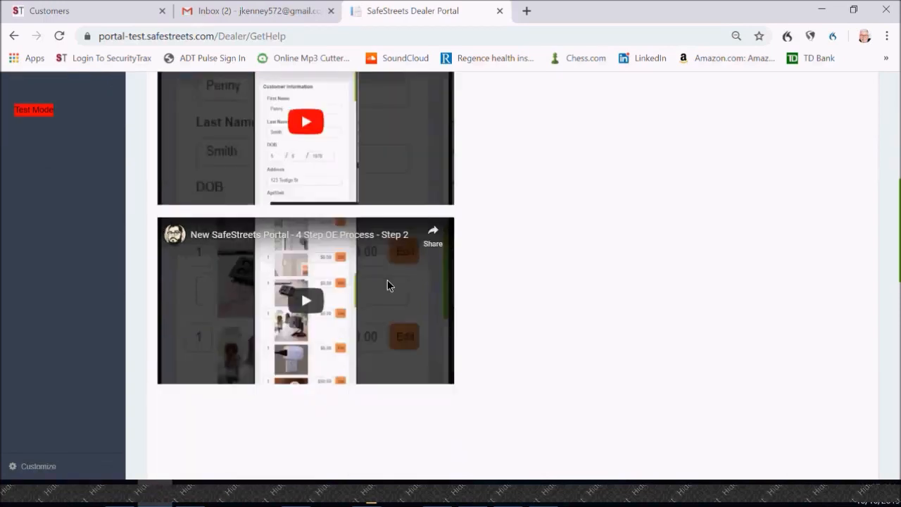
scroll(387, 282, down, 2)
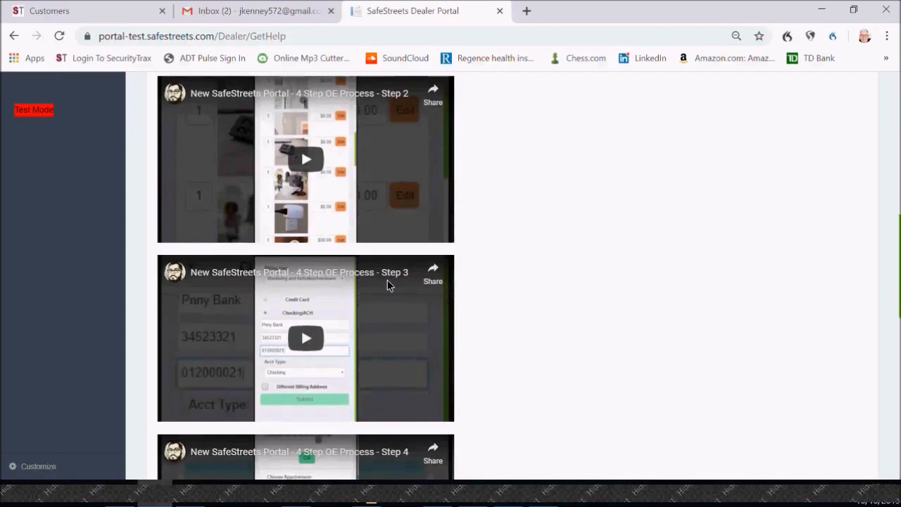
scroll(387, 284, down, 1)
scroll(387, 284, down, 2)
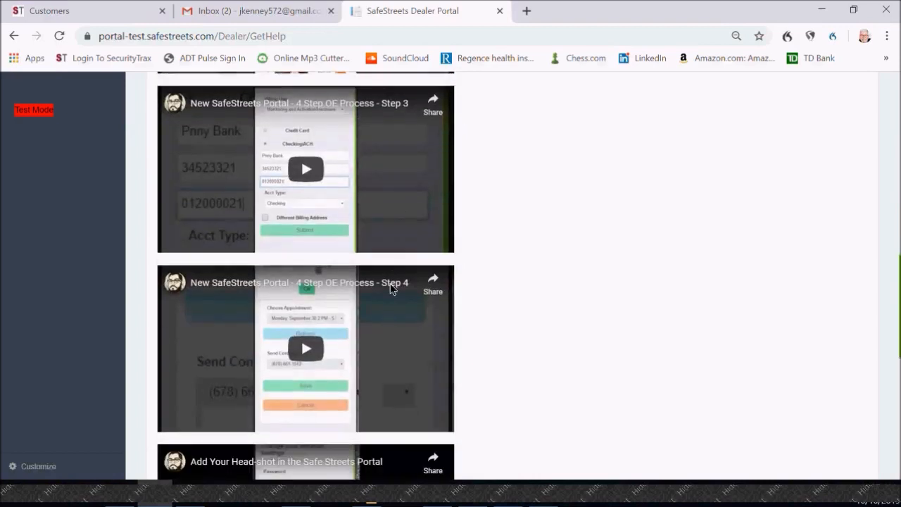
scroll(392, 289, down, 1)
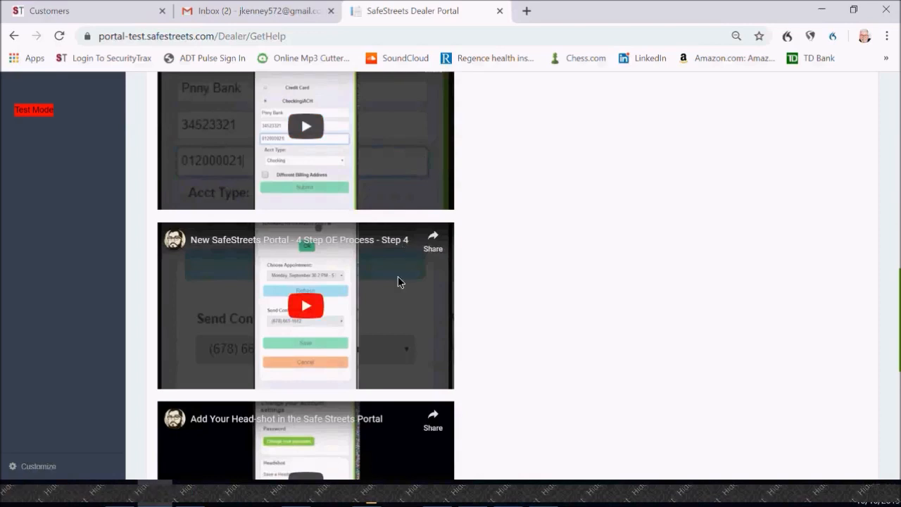
scroll(398, 282, down, 1)
scroll(397, 281, down, 1)
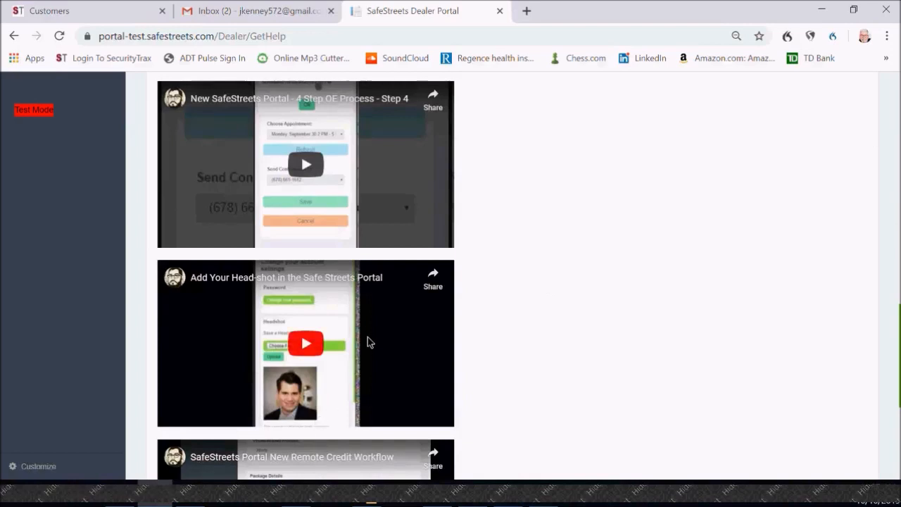
scroll(368, 336, down, 3)
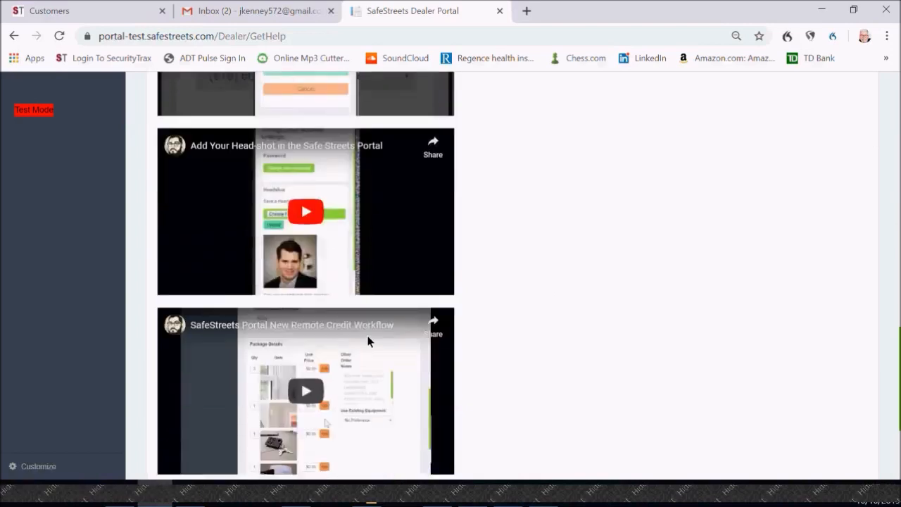
scroll(376, 346, down, 1)
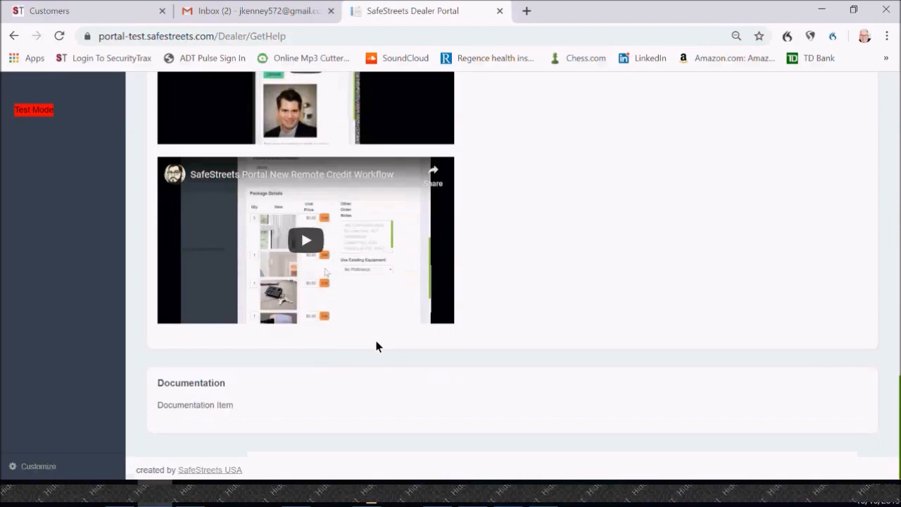
scroll(376, 345, up, 10)
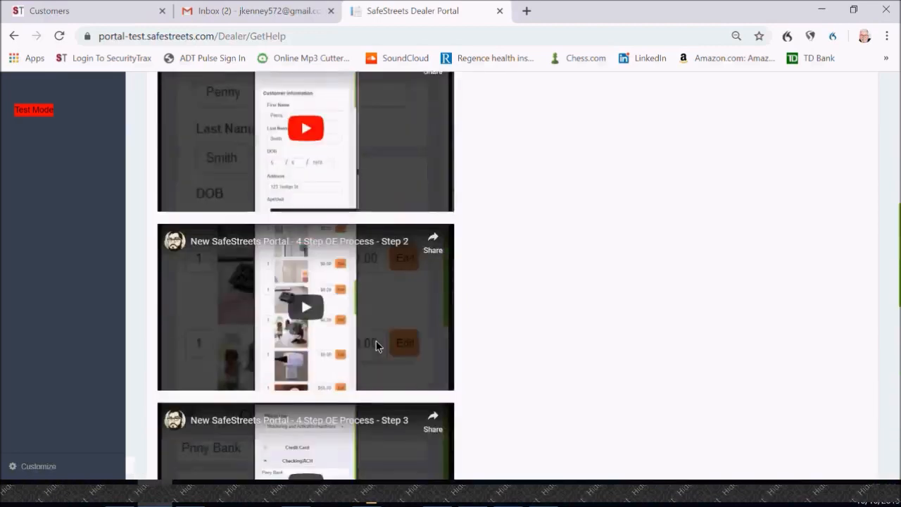
scroll(376, 343, up, 6)
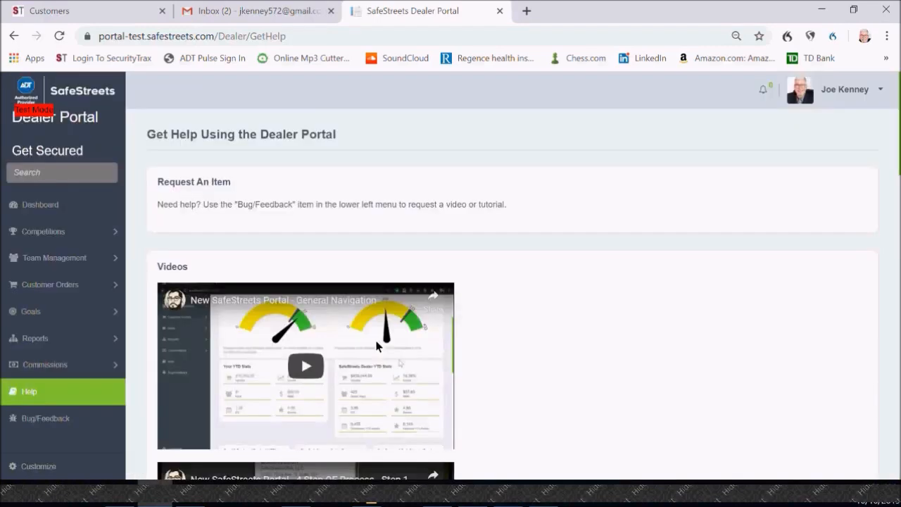
Step: View the Bug/Feedback message form and close it without sending anything
click(39, 418)
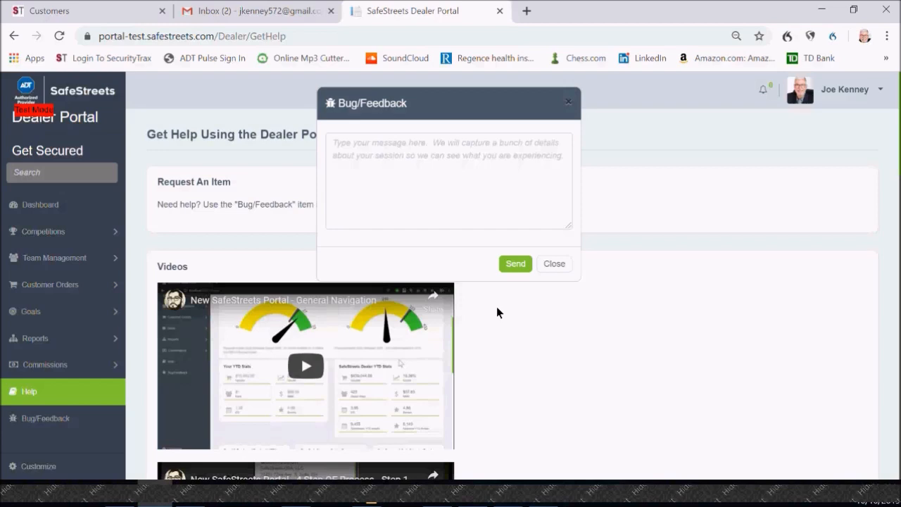
click(563, 262)
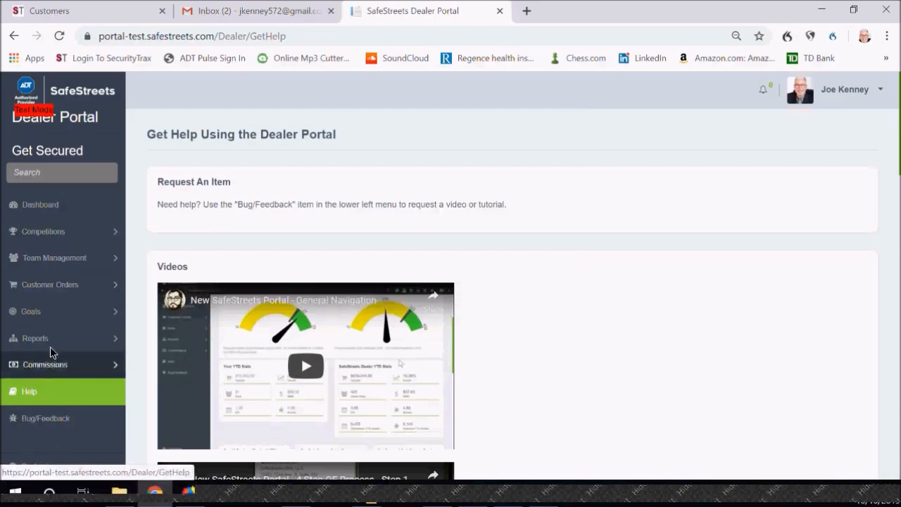
Step: View the recent customers listed under the Customer Orders section
click(48, 284)
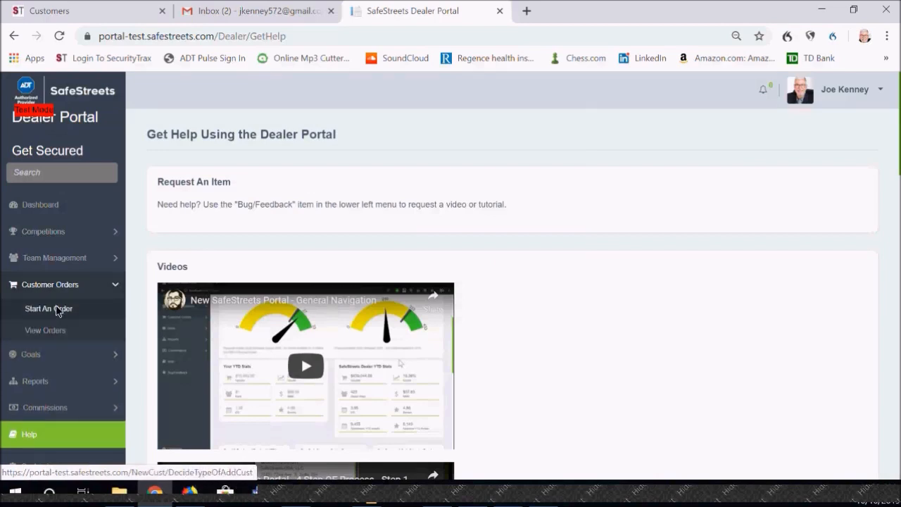
click(52, 329)
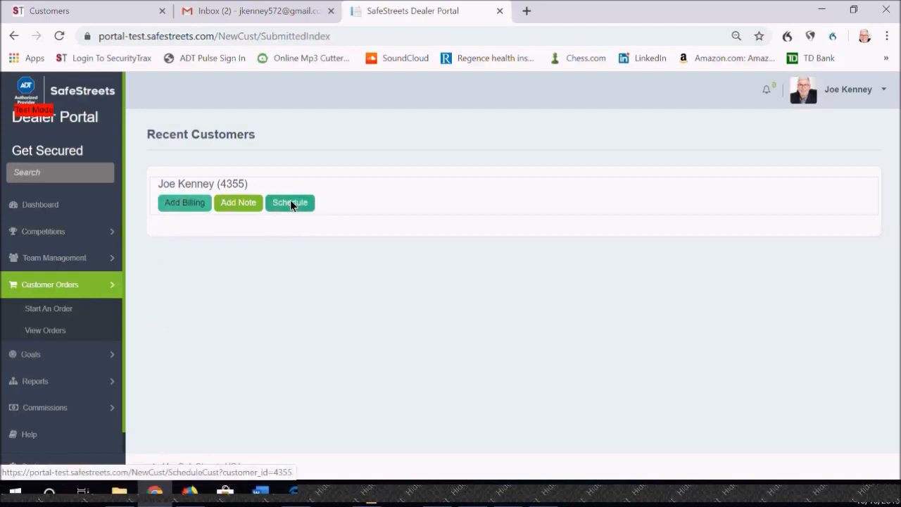
Step: Start a new order with the customer present to sign, and accept the signature compliance terms
click(54, 311)
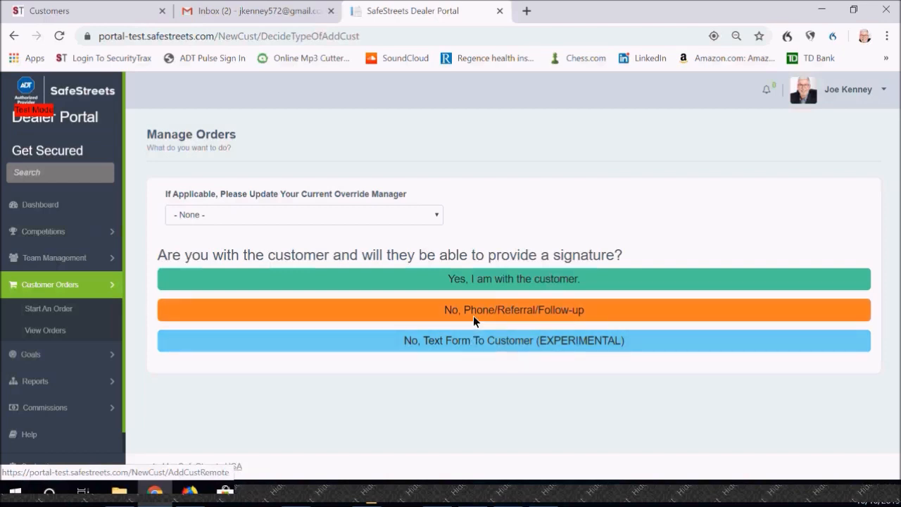
click(492, 281)
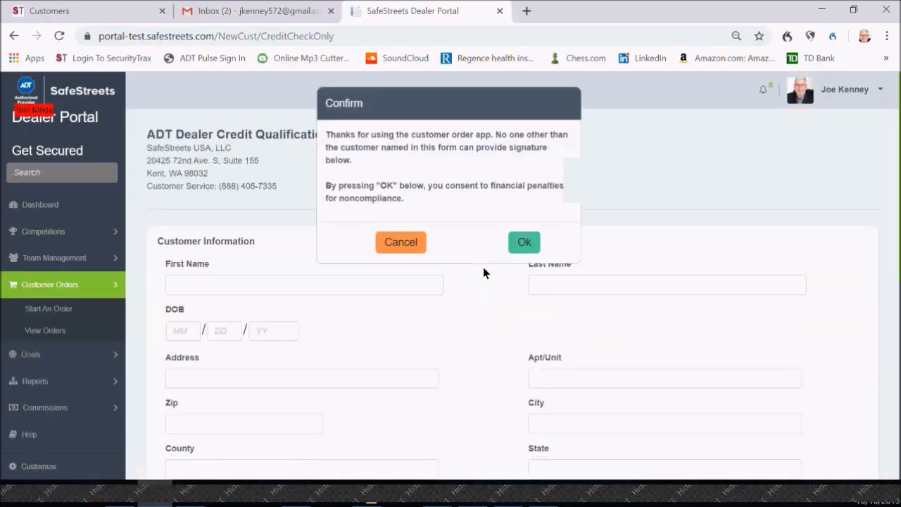
click(525, 241)
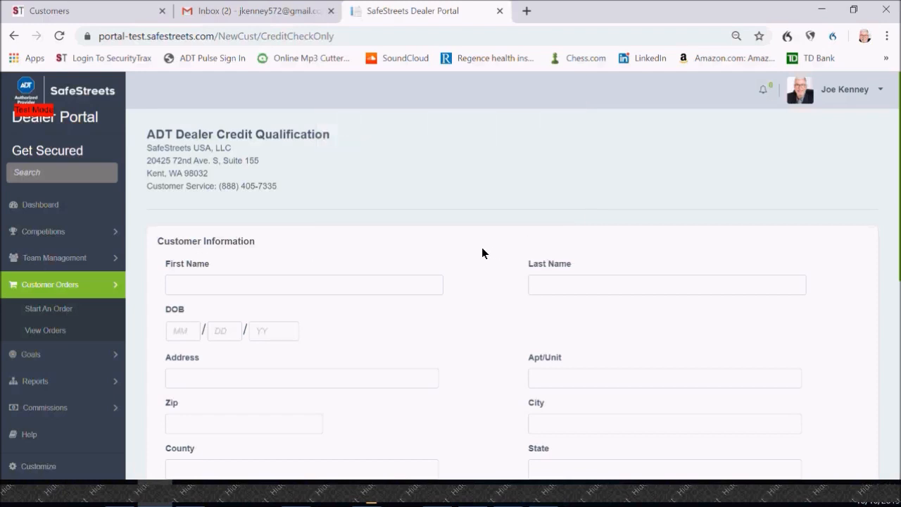
Step: Enter the customer's first name, last name and date of birth in the credit qualification form
scroll(481, 252, down, 1)
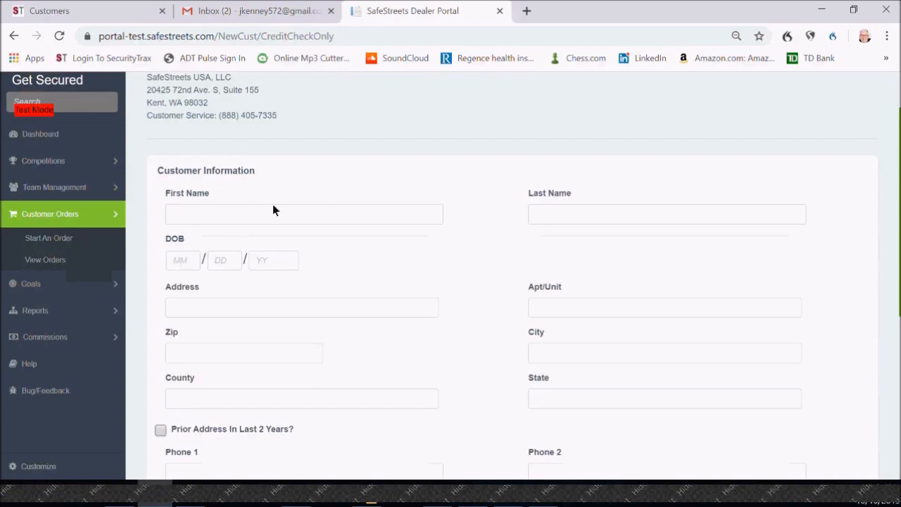
click(203, 218)
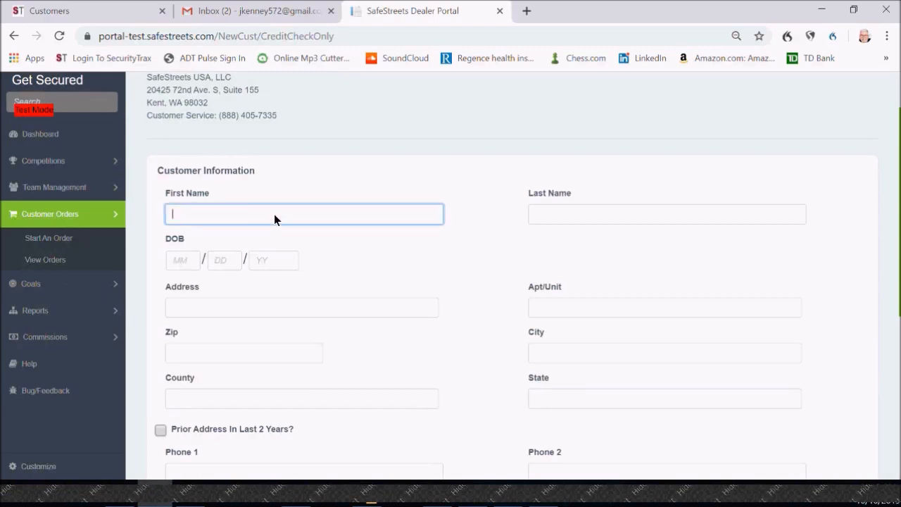
click(553, 220)
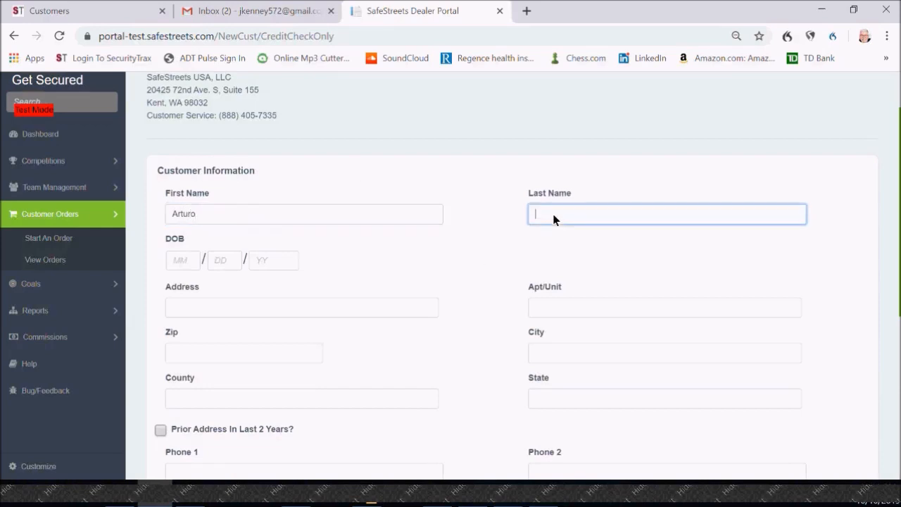
click(181, 261)
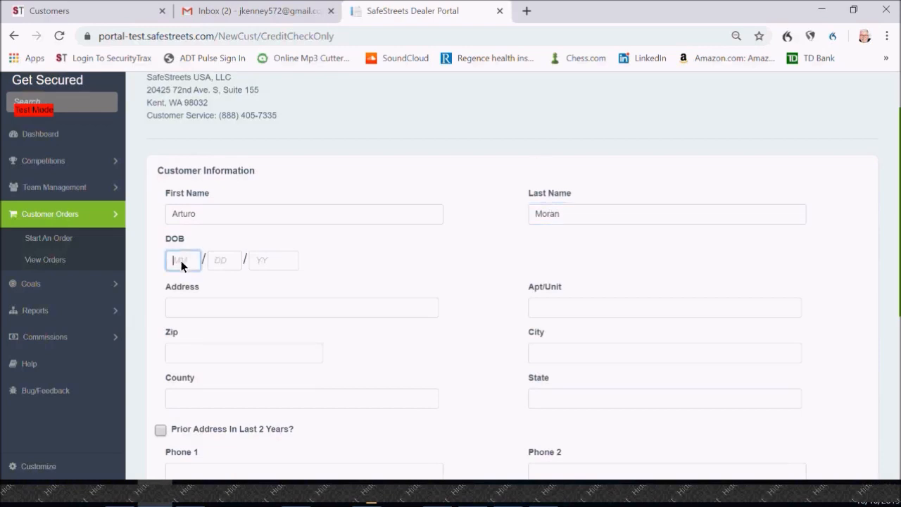
text(991)
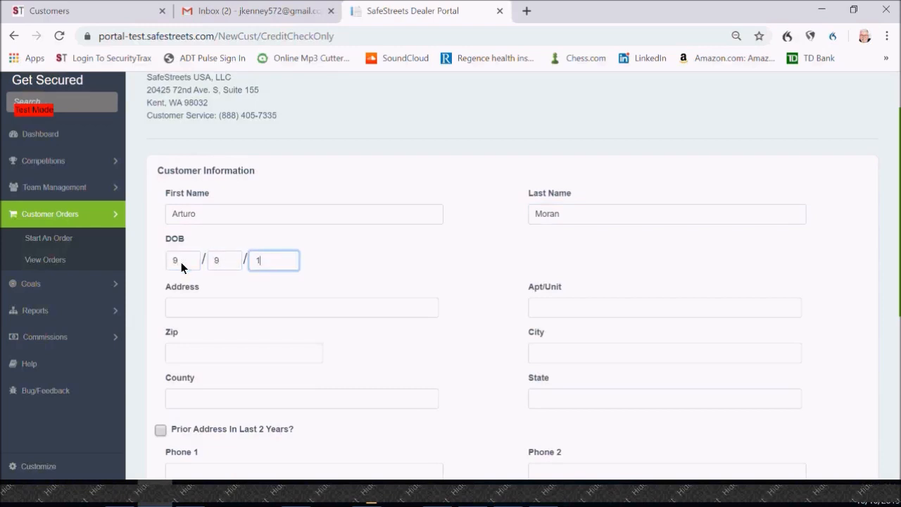
text(900)
Step: Fill in the customer's street address and ZIP code
click(181, 314)
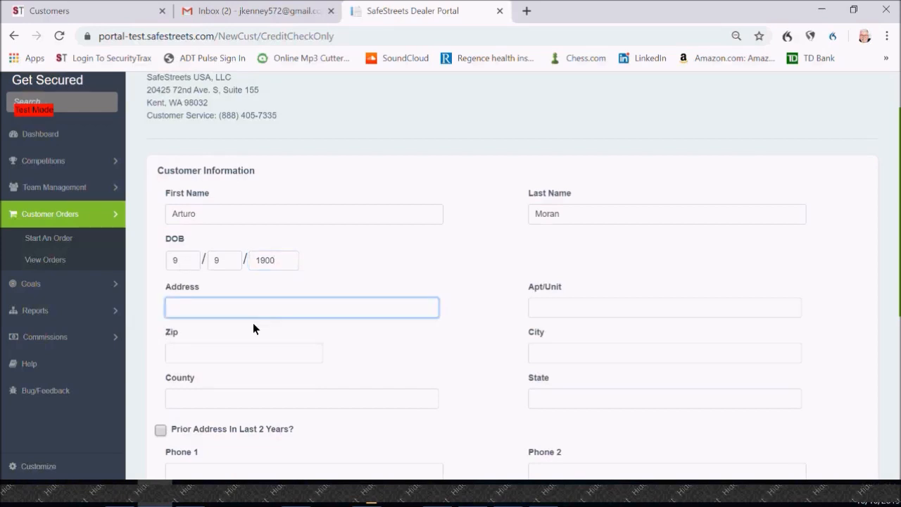
text(123 Elm)
click(223, 347)
scroll(251, 332, down, 1)
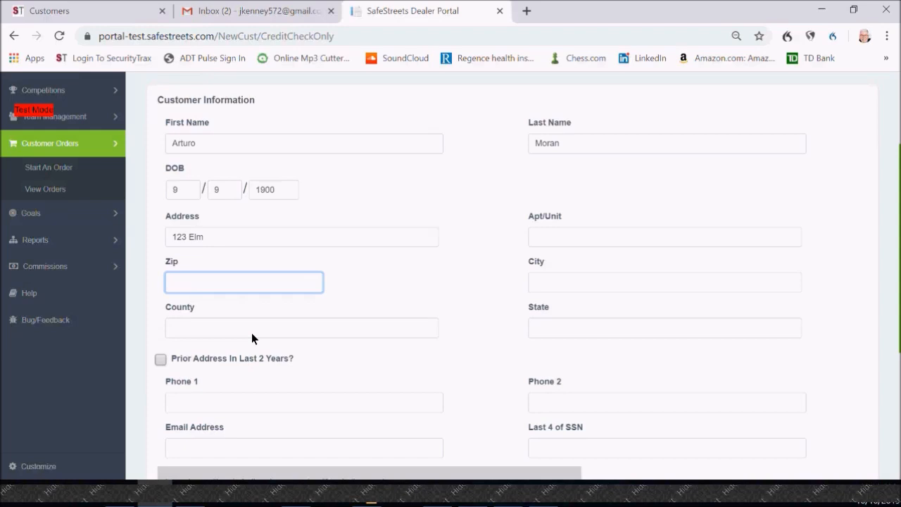
text(34744)
Step: Look at the extra fields for a prior address in the last 2 years, leaving that option off
scroll(265, 327, down, 2)
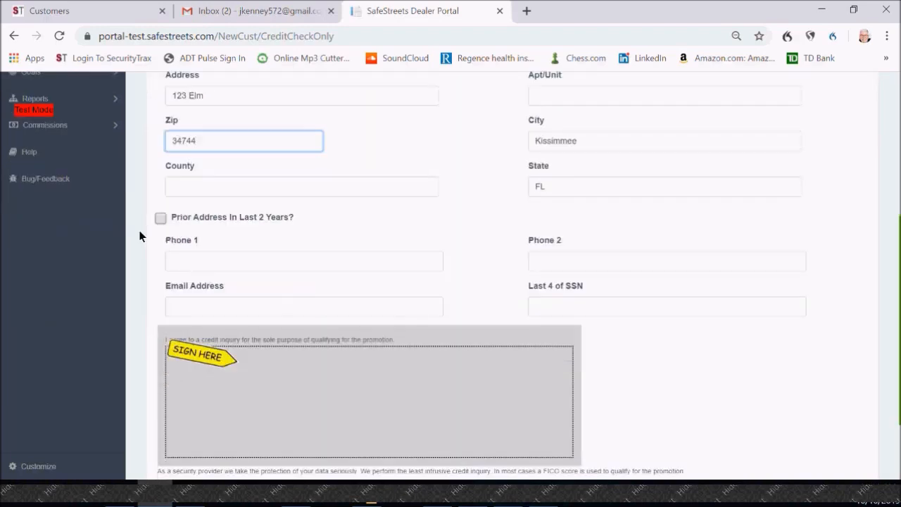
click(159, 218)
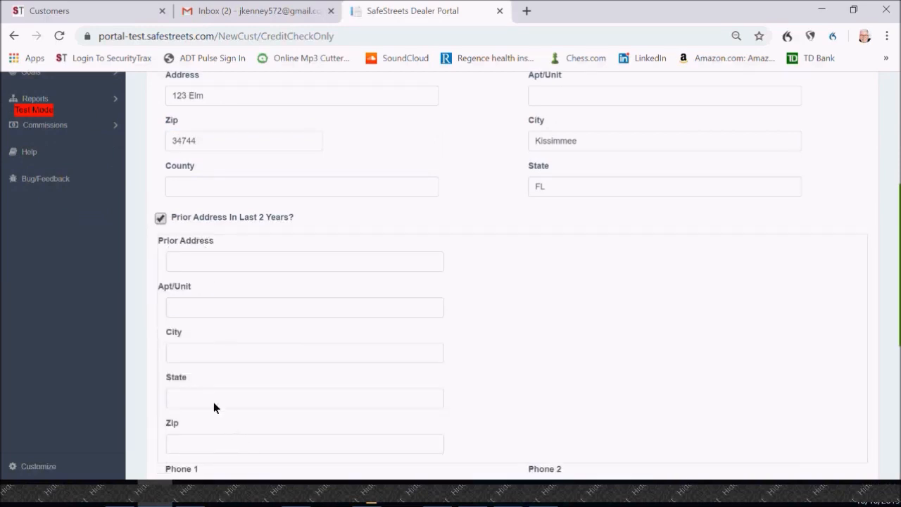
click(159, 219)
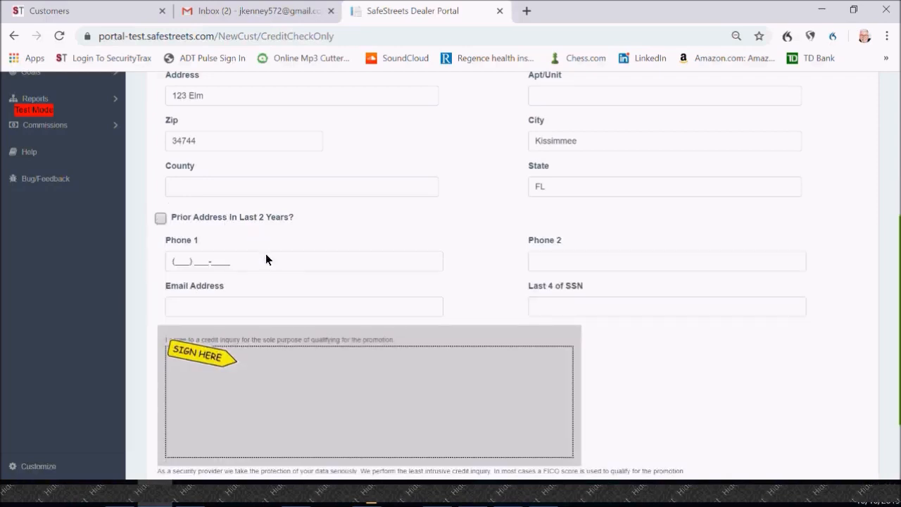
Step: Enter the customer's primary and secondary phone numbers
click(205, 262)
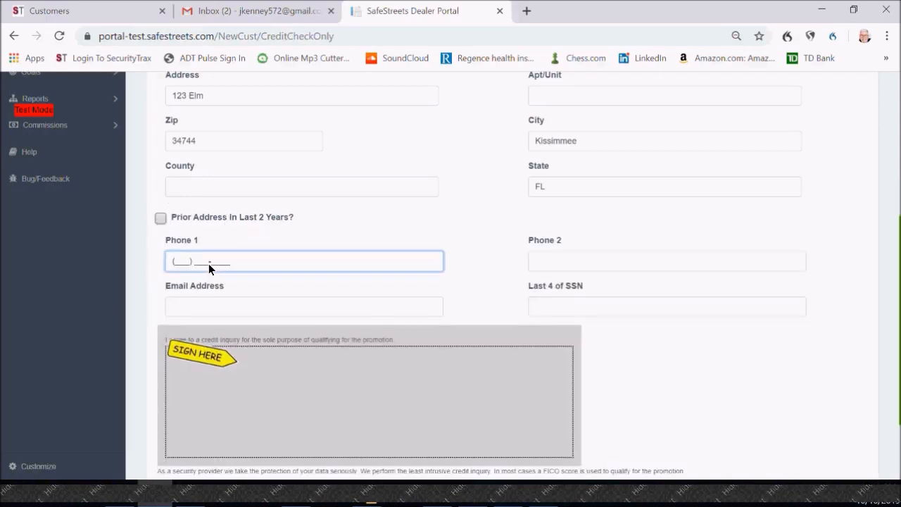
text(111) 222-3333)
click(566, 262)
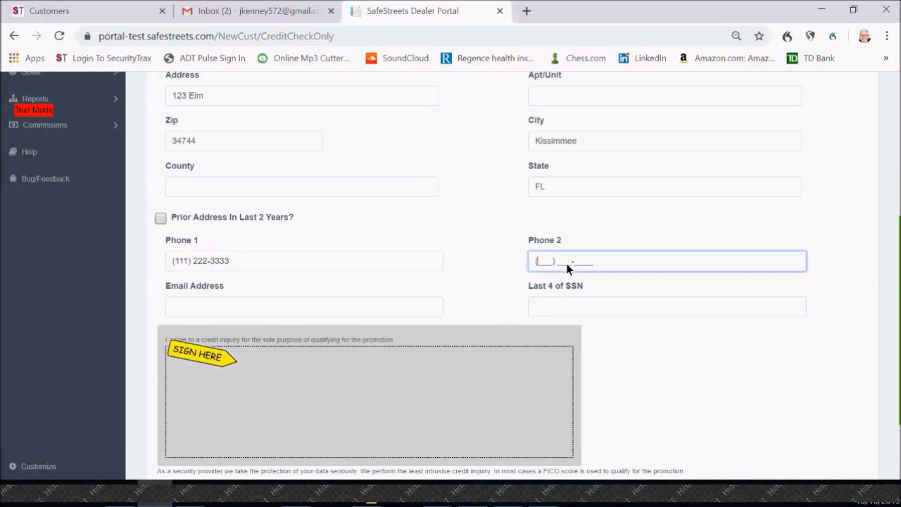
text(444) 555-6666)
Step: Enter the last four digits of the customer's Social Security number
scroll(720, 210, down, 1)
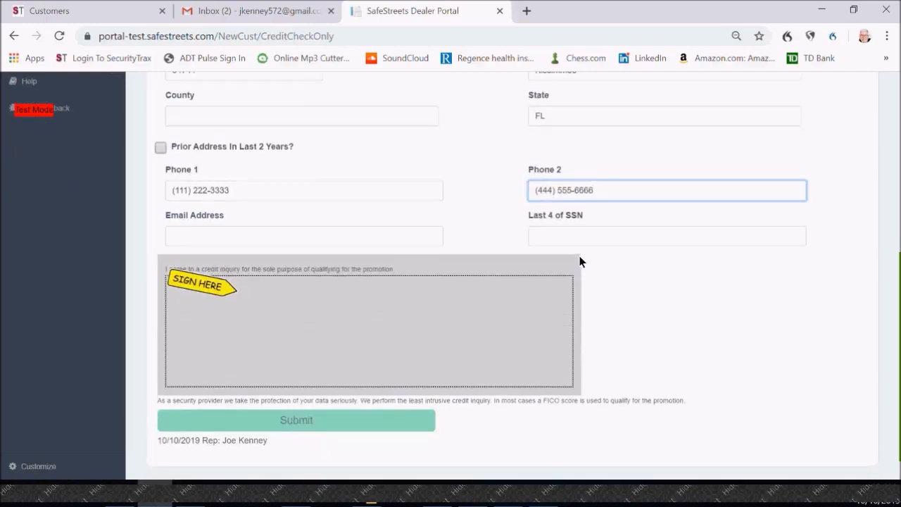
click(569, 245)
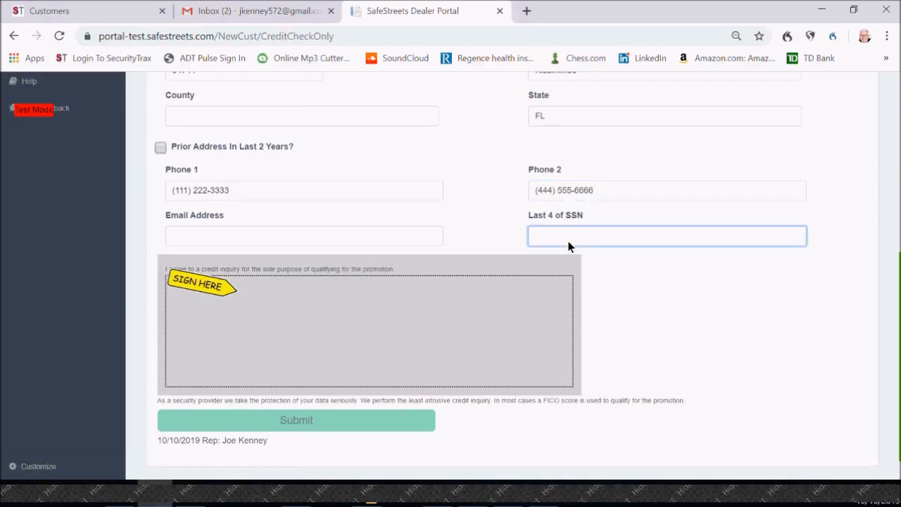
text(0000)
Step: Sign the credit inquiry agreement and try to submit the form with the email address left blank
mouse_move(216, 336)
mouse_down()
mouse_move(252, 302)
mouse_move(237, 364)
mouse_up()
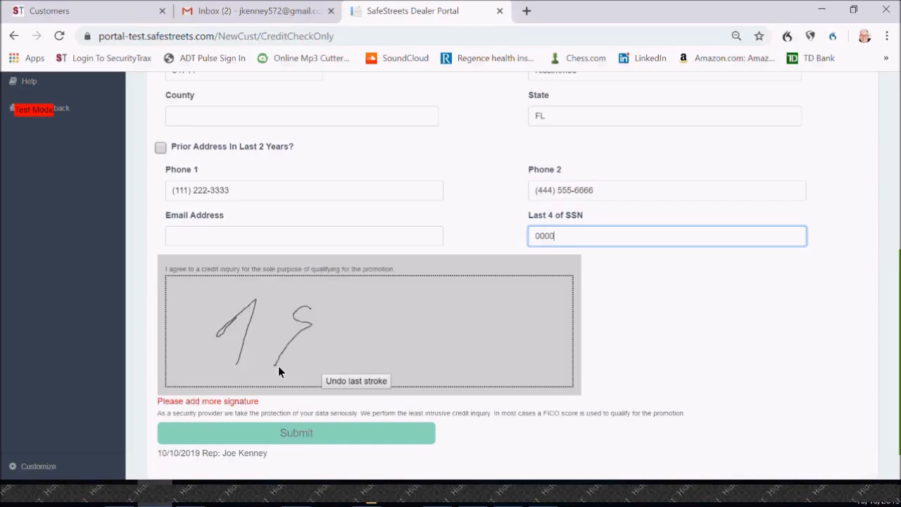
mouse_move(333, 364)
mouse_down()
mouse_move(344, 314)
mouse_move(377, 362)
mouse_up()
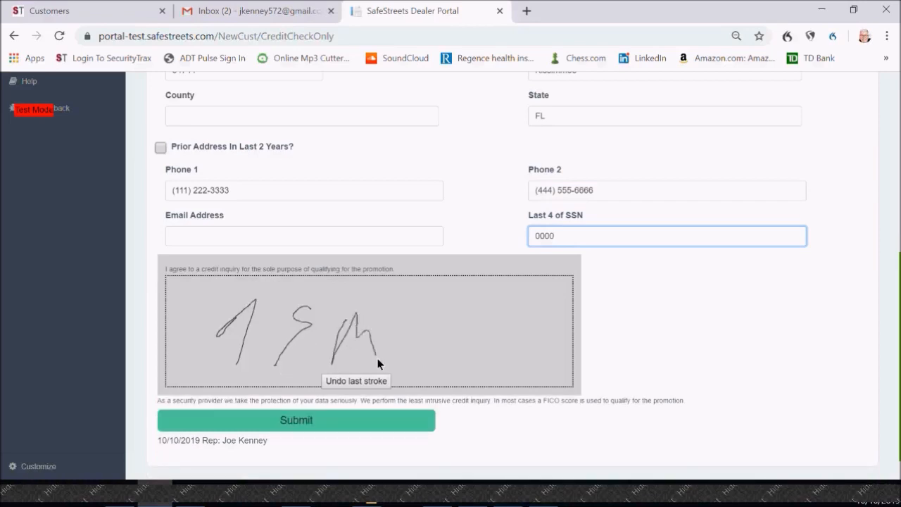
click(296, 421)
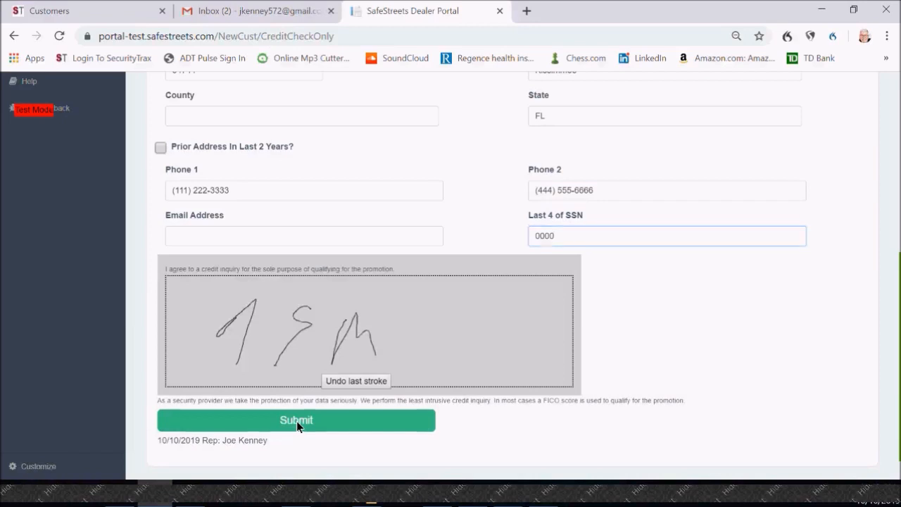
click(292, 424)
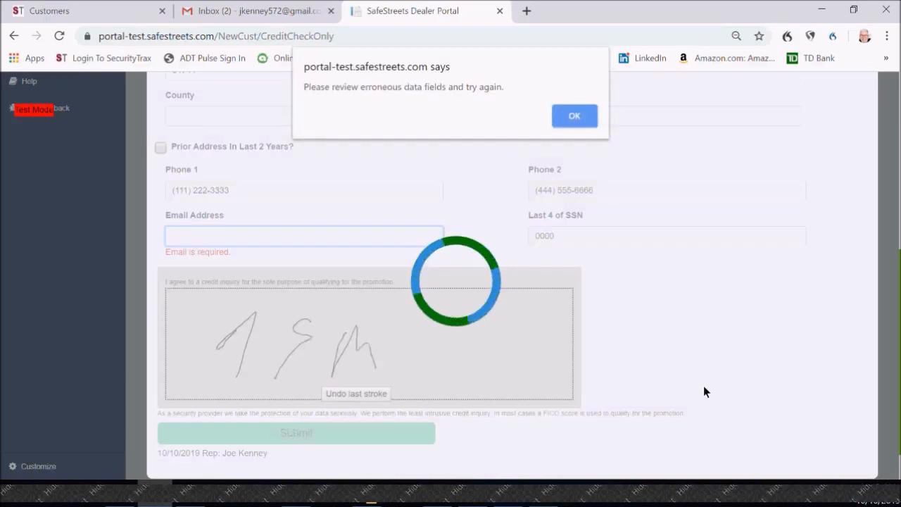
click(574, 117)
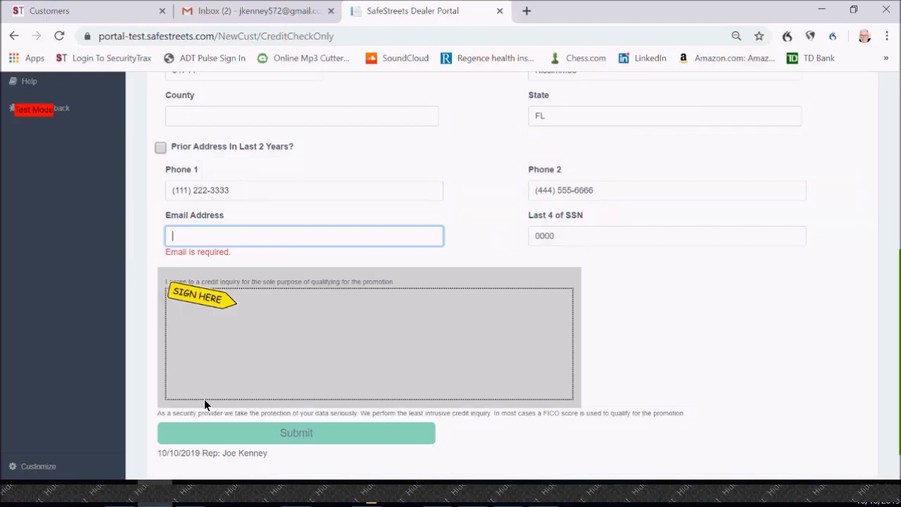
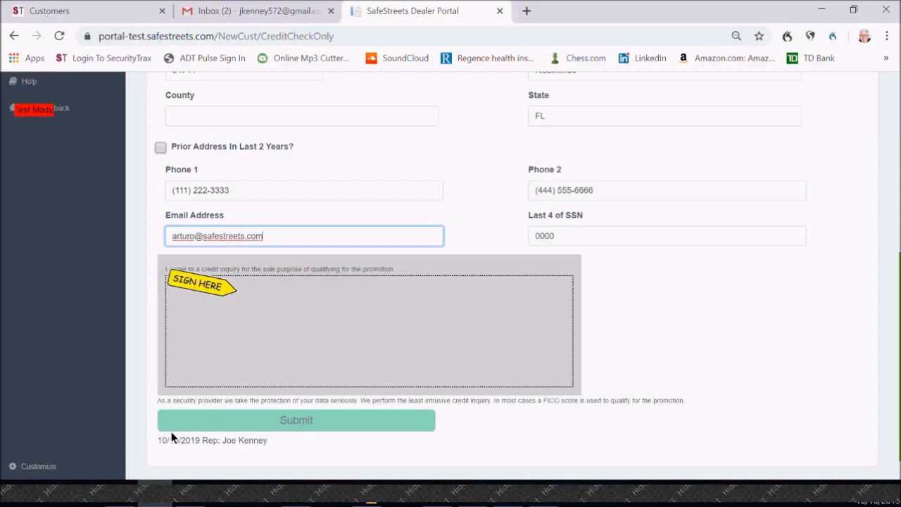
Step: Draw the customer's signature under the credit inquiry agreement and submit the credit qualification form
mouse_move(256, 293)
mouse_down()
mouse_move(234, 332)
mouse_move(251, 295)
mouse_up()
drag(264, 340, 279, 331)
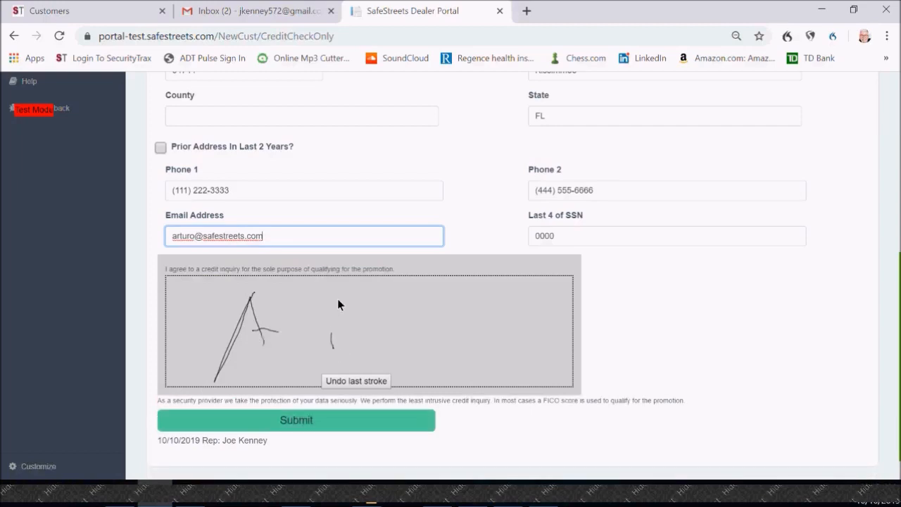
drag(360, 318, 371, 360)
click(291, 419)
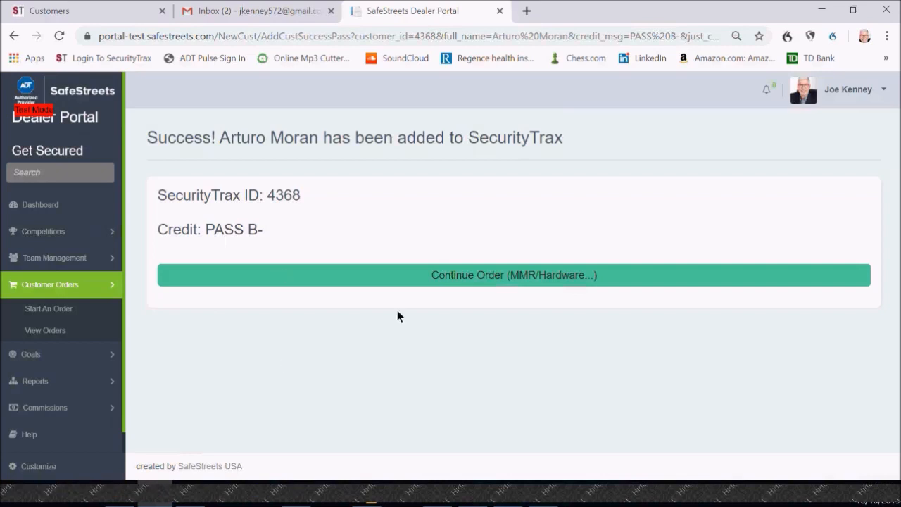
Step: Continue the order to the monitoring and hardware form, and accept the signature compliance terms
click(462, 276)
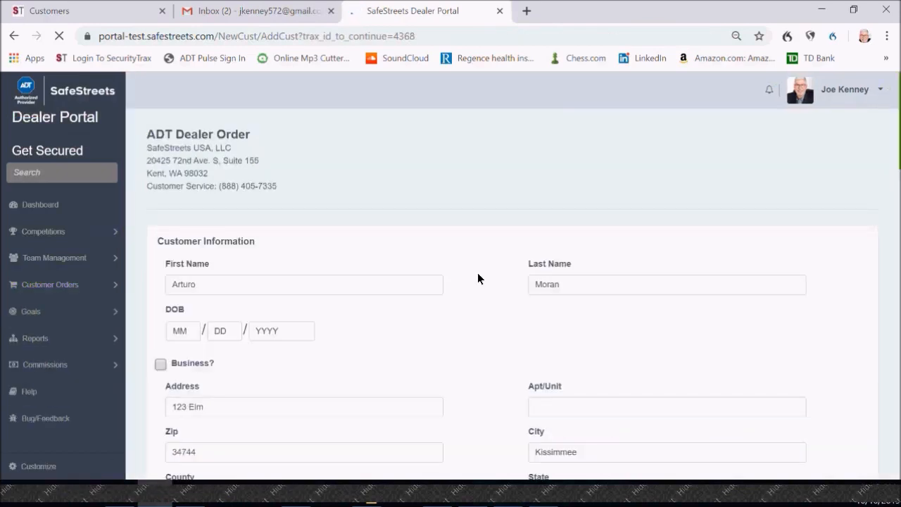
scroll(478, 276, down, 3)
scroll(478, 273, down, 3)
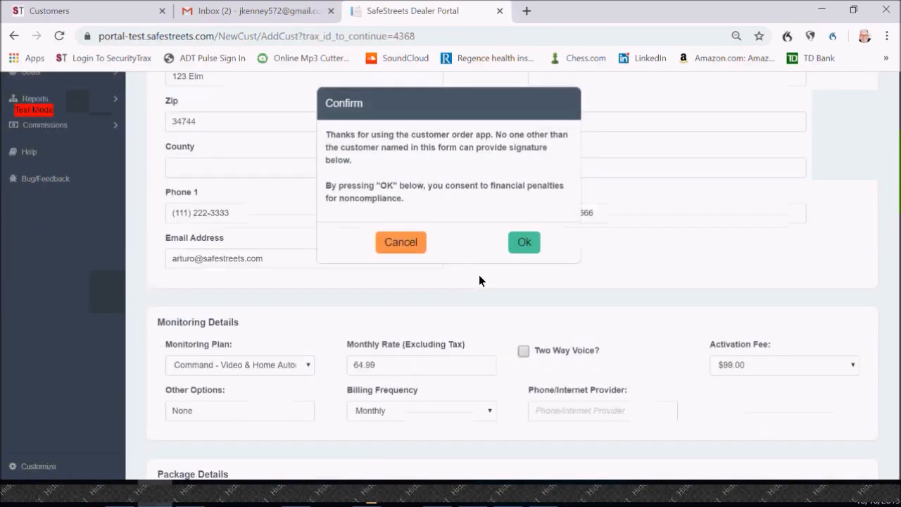
click(524, 242)
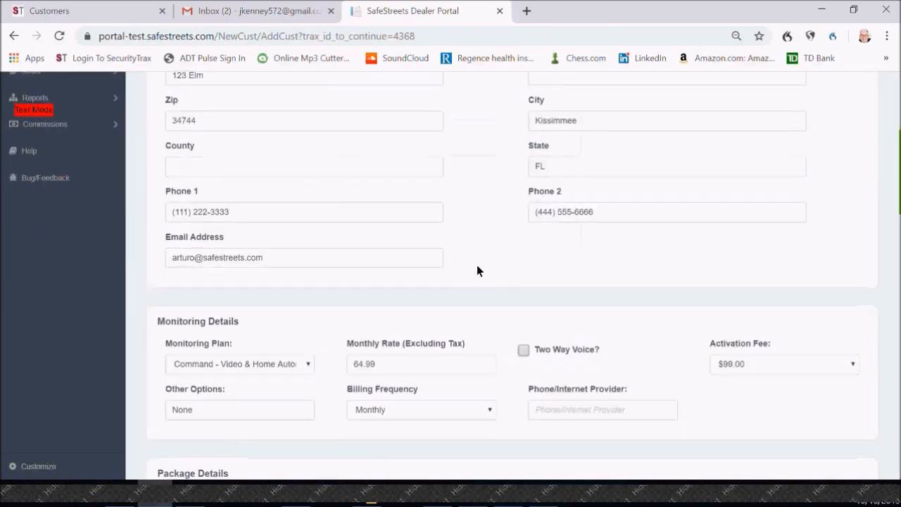
Step: Look over the available monitoring plans without changing the plan, and set the activation fee to $199.00
scroll(477, 264, down, 1)
scroll(485, 259, down, 1)
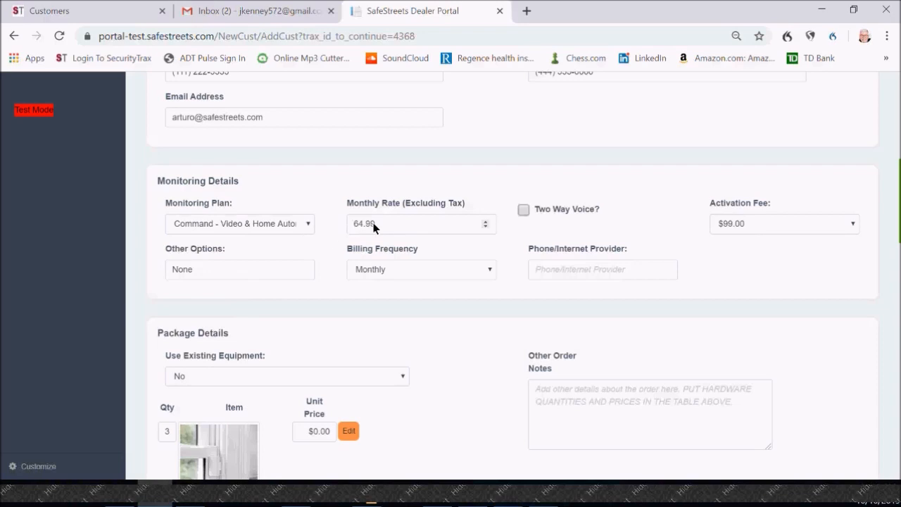
click(308, 223)
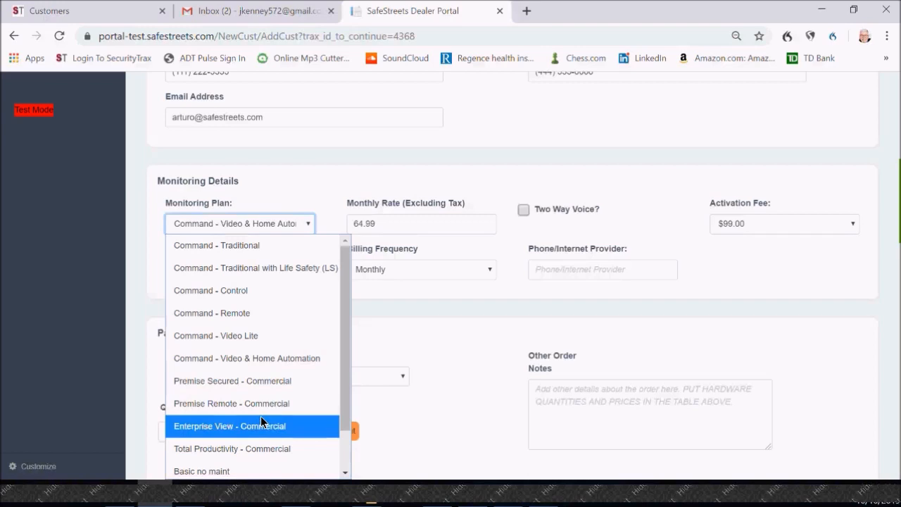
click(515, 240)
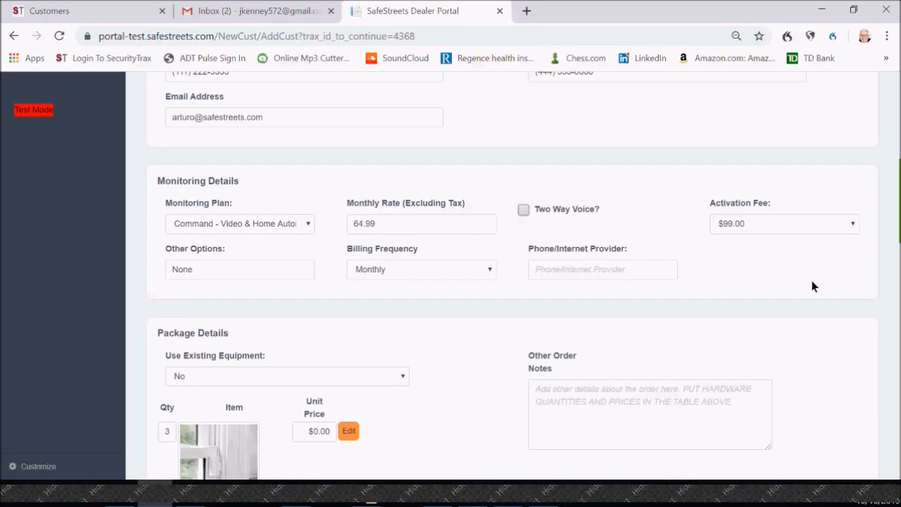
click(853, 223)
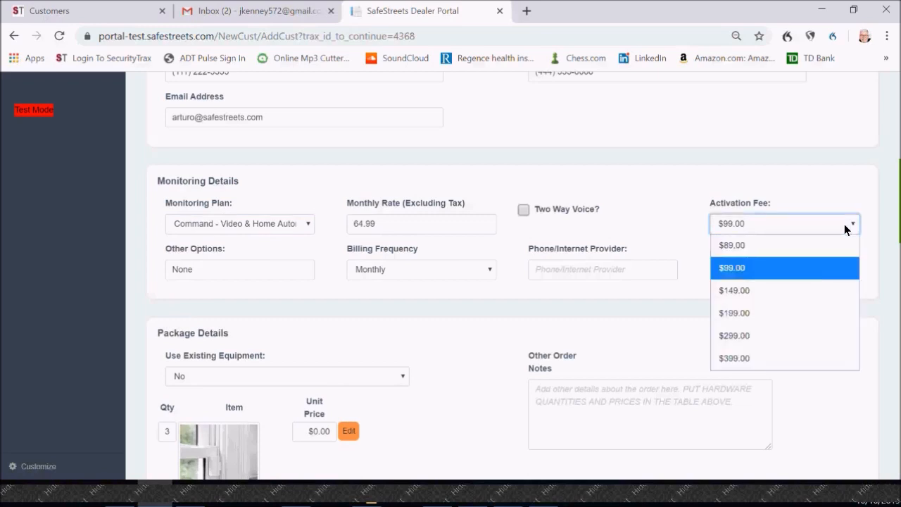
click(746, 316)
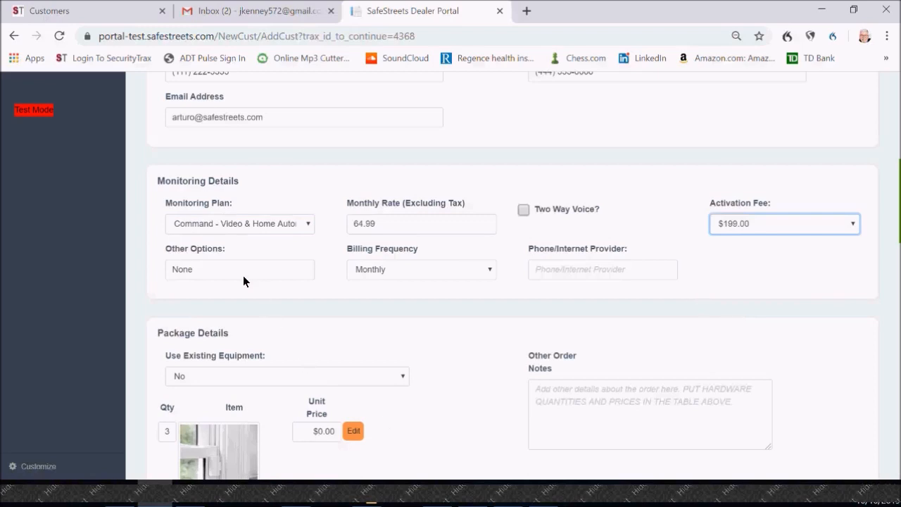
Step: Try a customer rebate after install of $100 in the other options, and decline the commission deduction at the confirmation
click(295, 273)
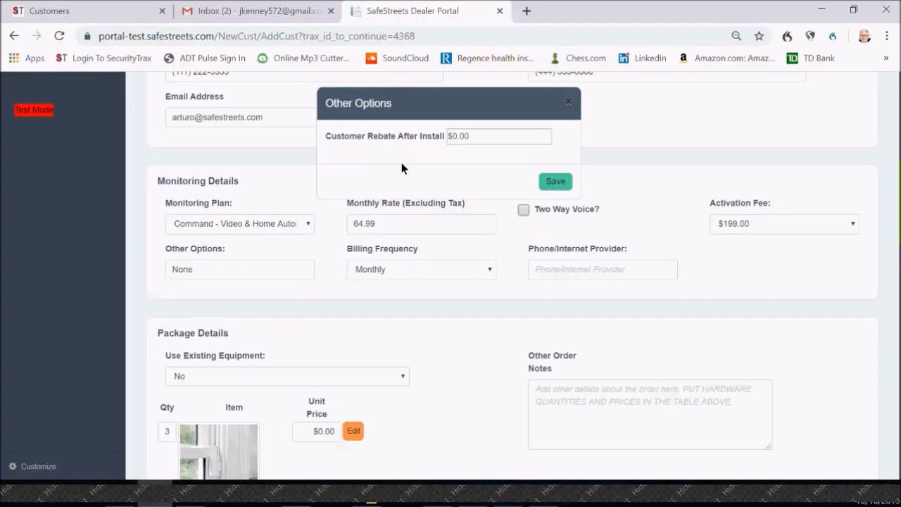
click(568, 102)
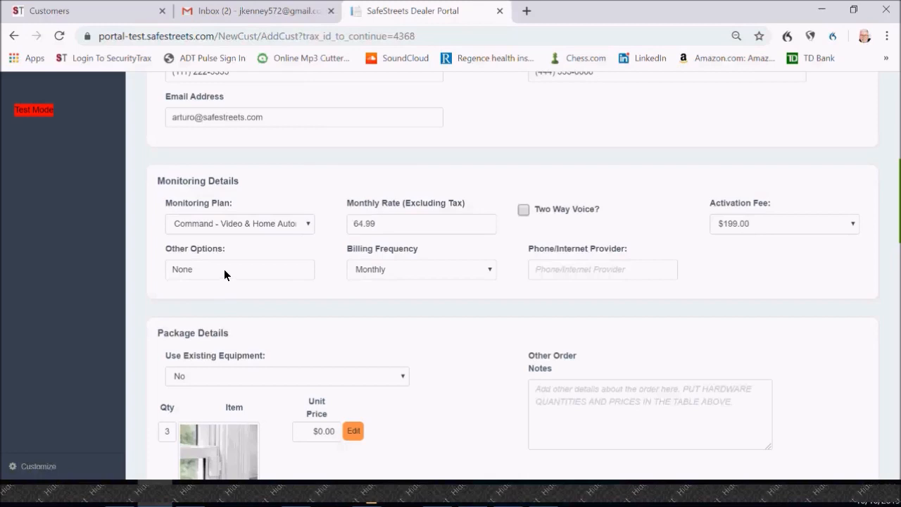
click(261, 273)
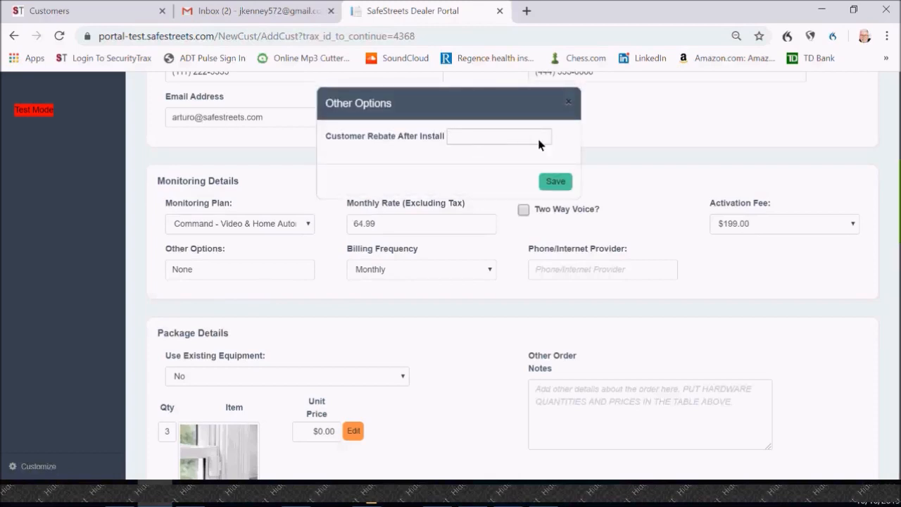
text(100)
click(550, 186)
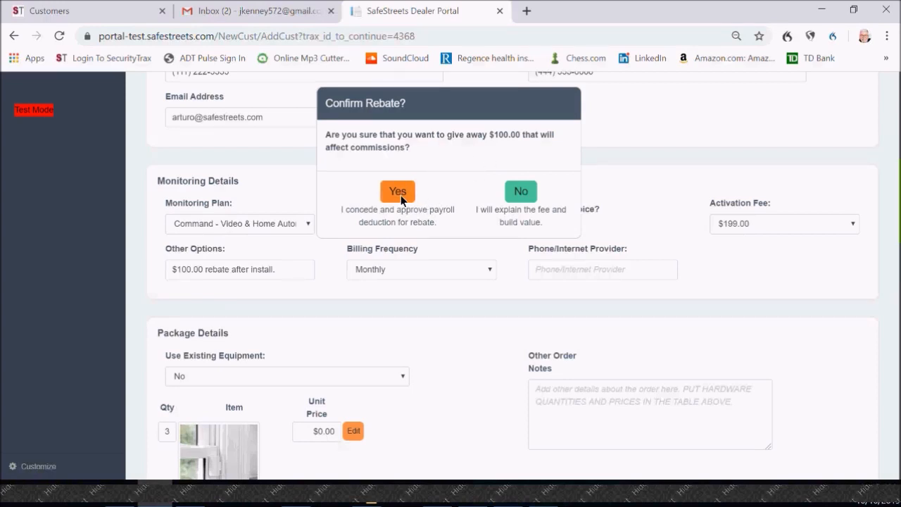
click(521, 192)
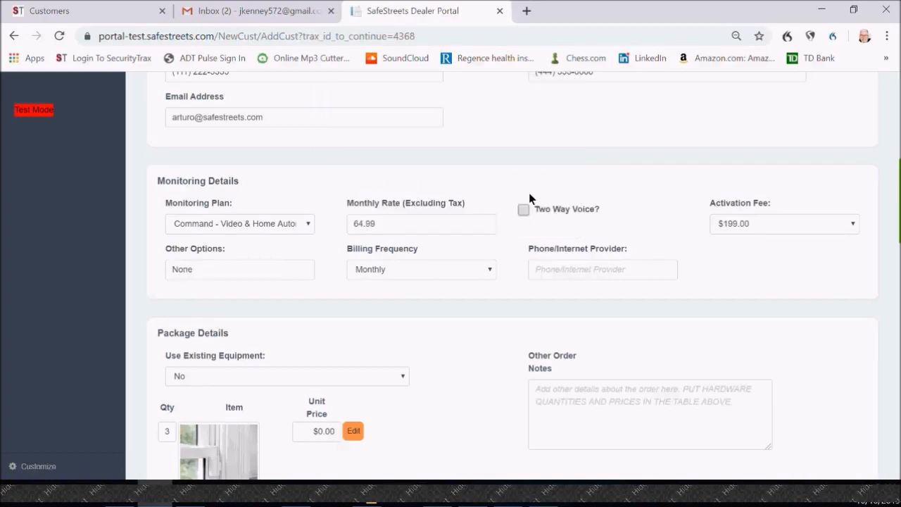
Step: View the billing frequency choices without changing the selection, and enter spectrum as the phone/internet provider
click(491, 269)
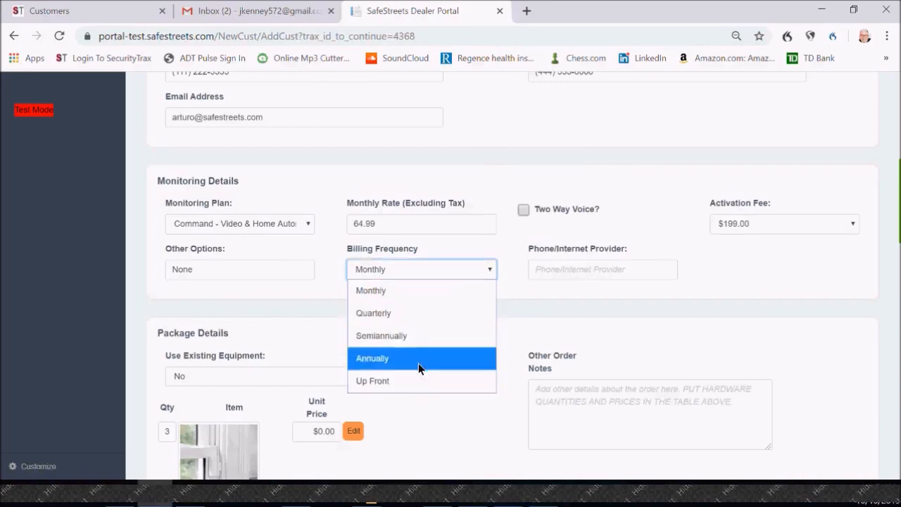
click(552, 271)
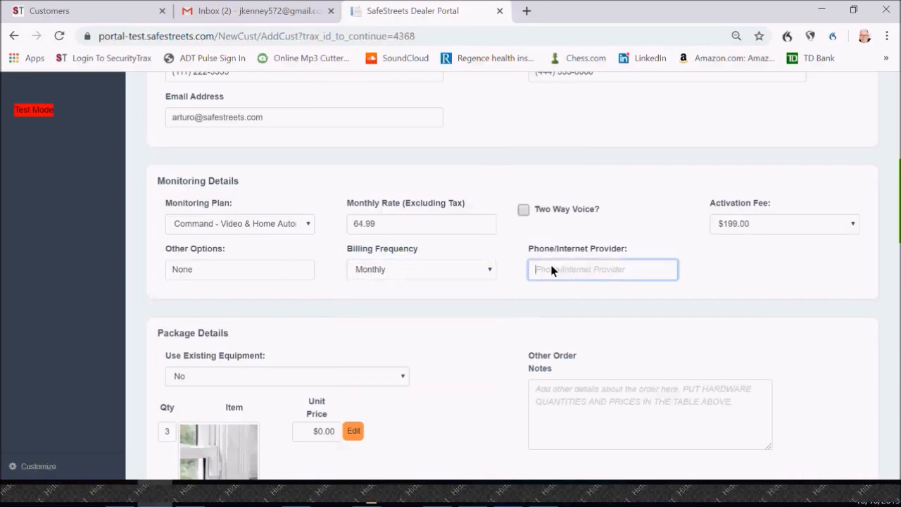
text(spectrum)
Step: Examine the monitoring details and the package's equipment items, from the contact sensors to the lamp module and price totals
scroll(428, 382, down, 2)
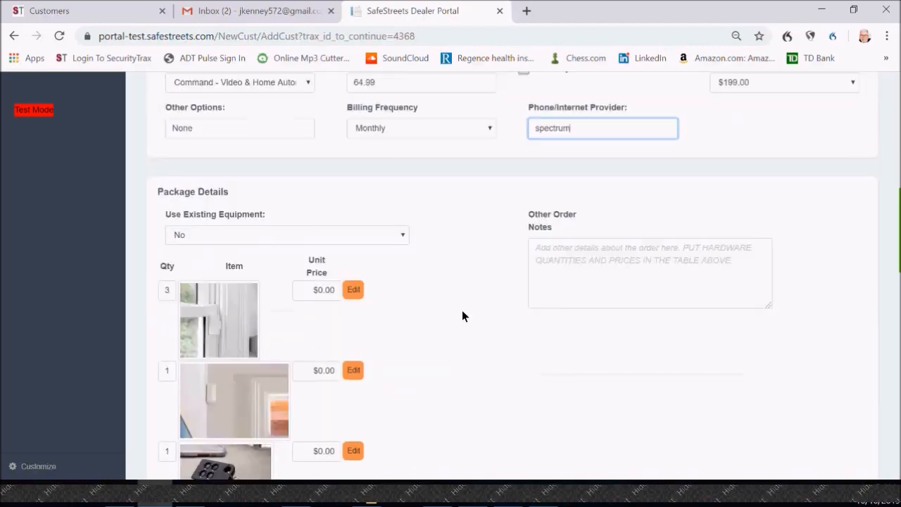
scroll(465, 296, down, 1)
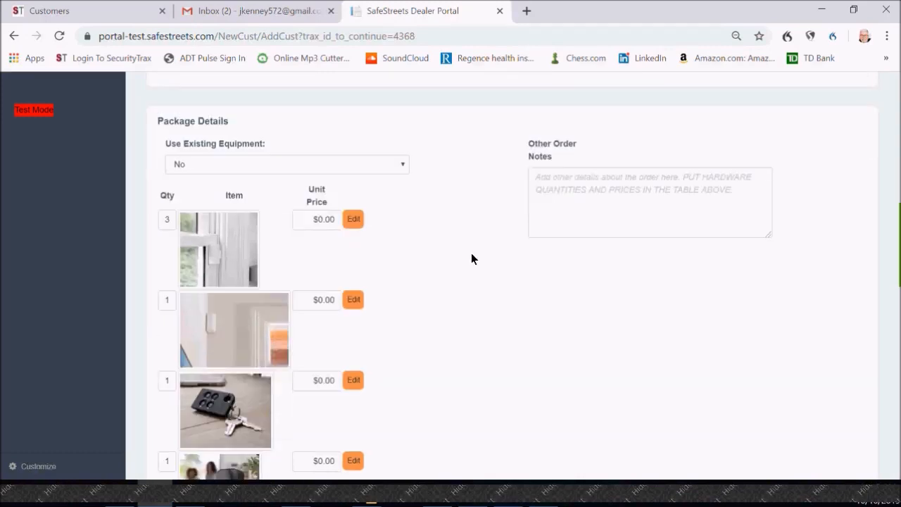
scroll(455, 279, down, 1)
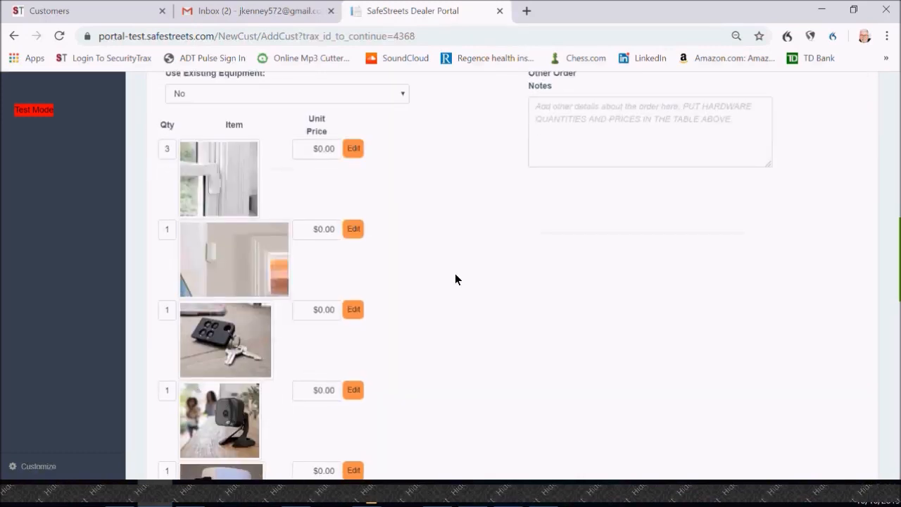
scroll(455, 279, up, 1)
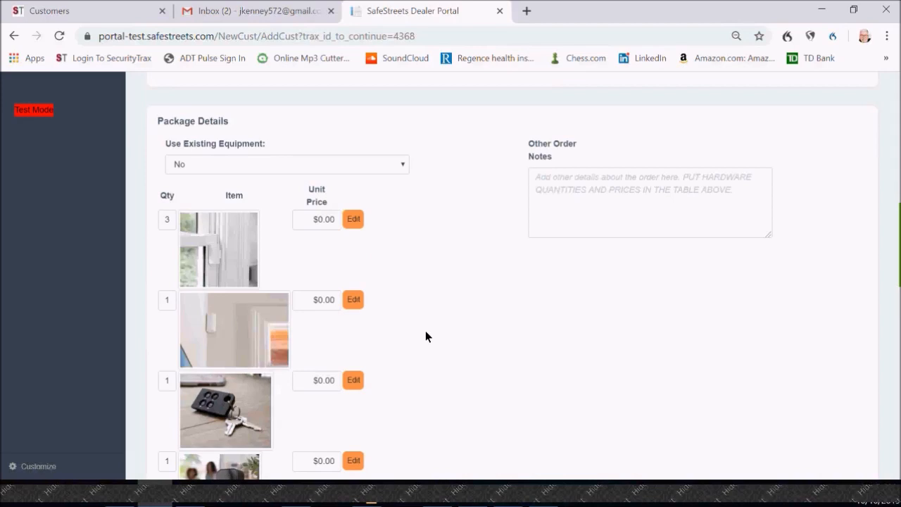
scroll(447, 296, up, 5)
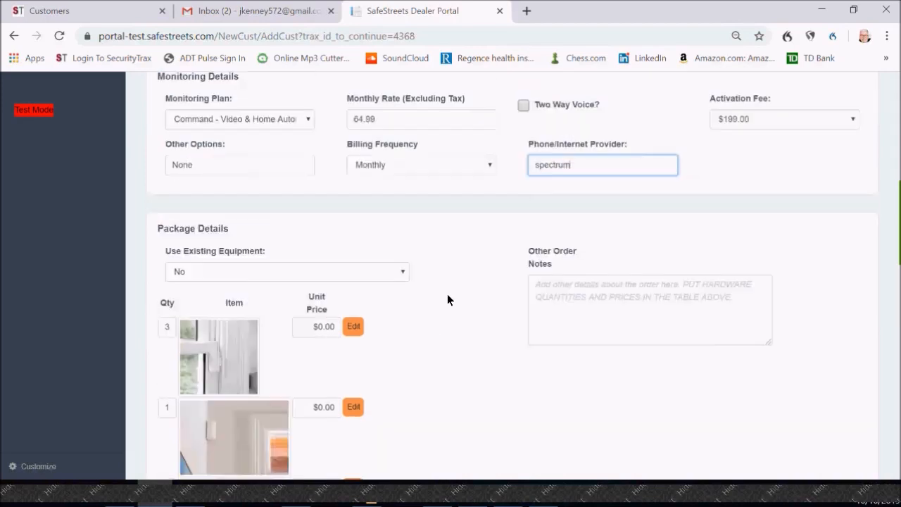
scroll(482, 307, down, 2)
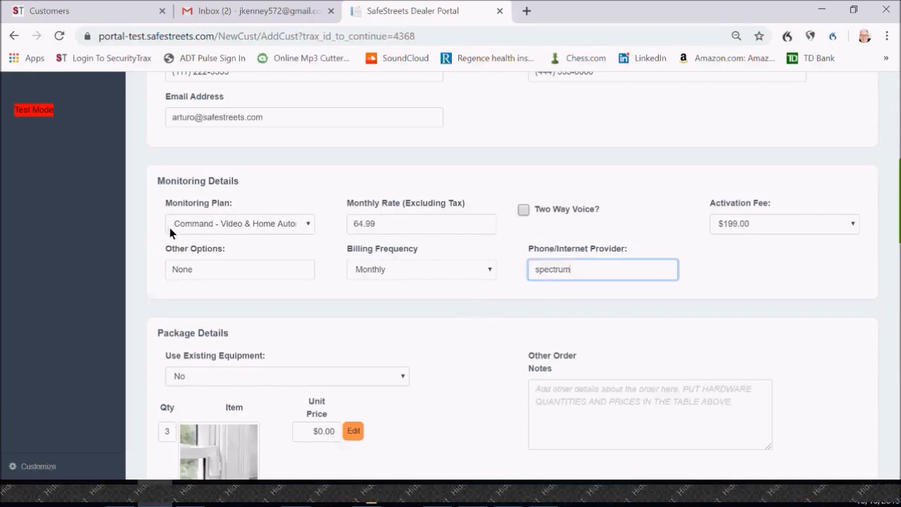
scroll(430, 325, down, 3)
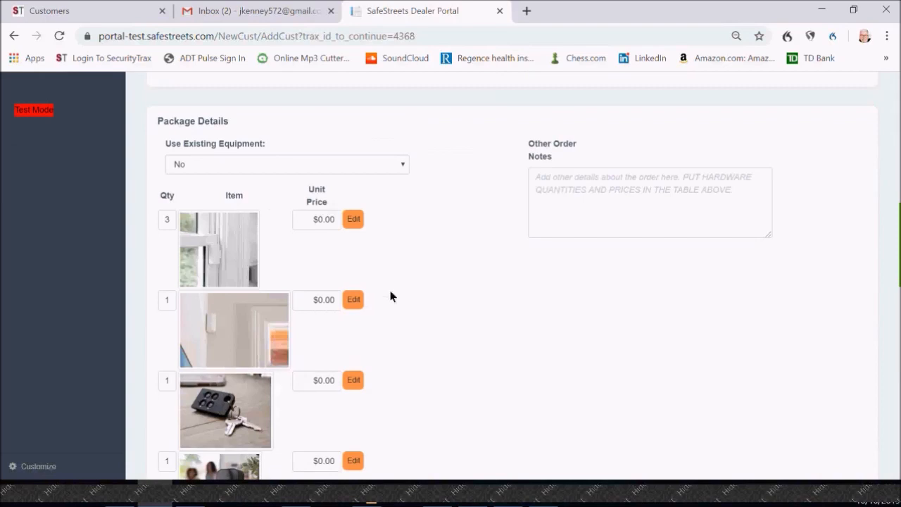
scroll(472, 271, down, 1)
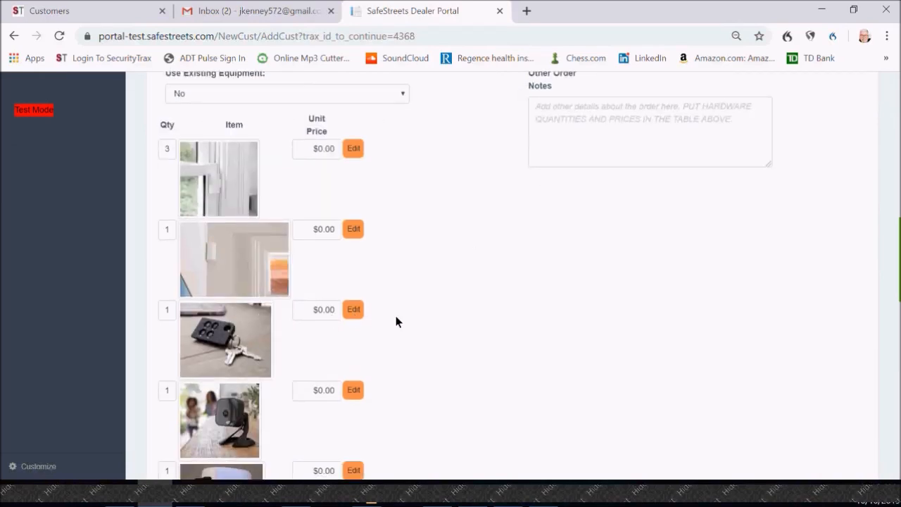
scroll(401, 319, down, 1)
scroll(402, 317, down, 1)
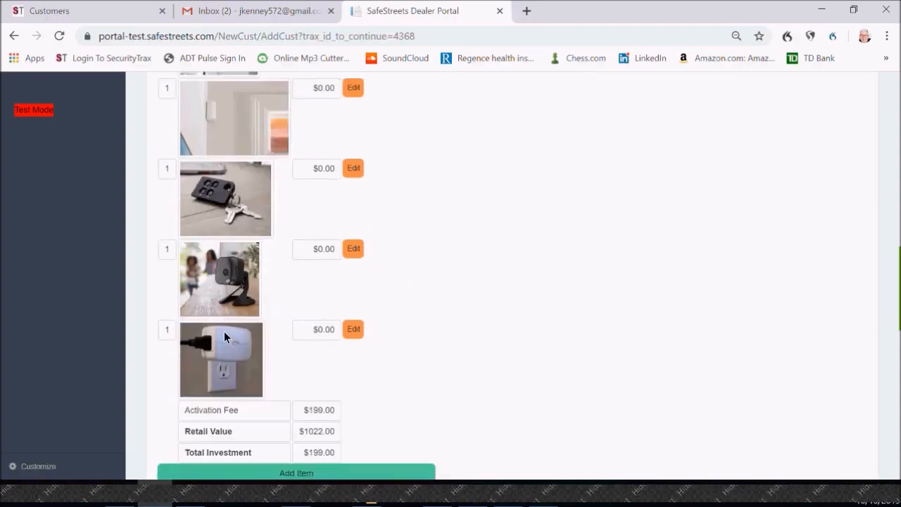
Step: Replace the lamp module in the package with a Z-Wave Deadbolt (Bronze) and save the item
click(354, 331)
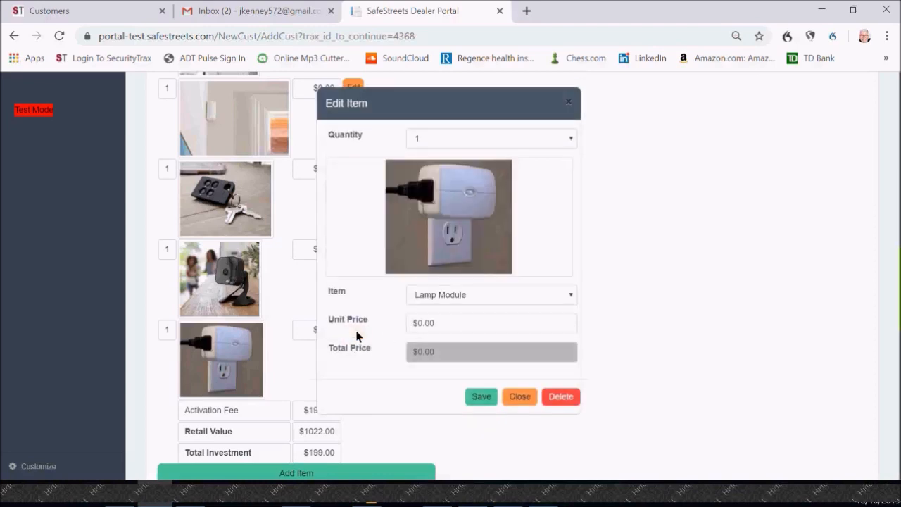
click(571, 295)
scroll(483, 261, down, 1)
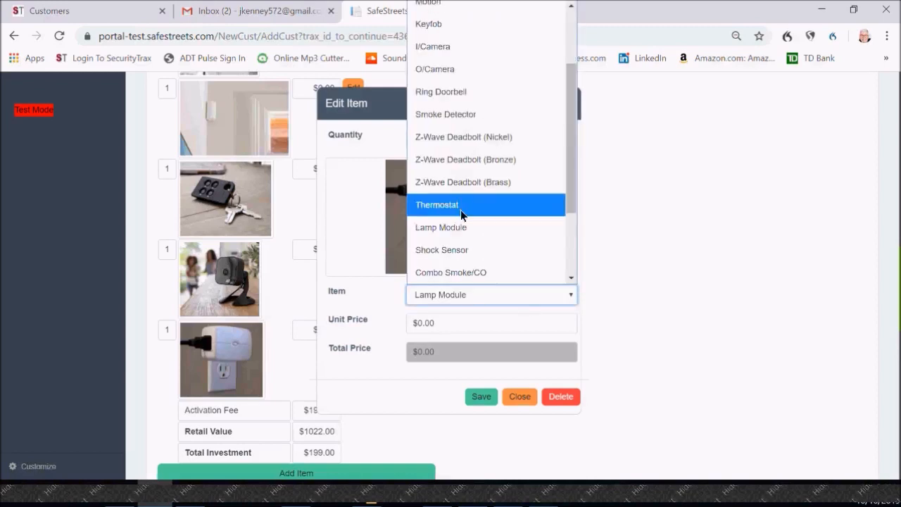
click(464, 160)
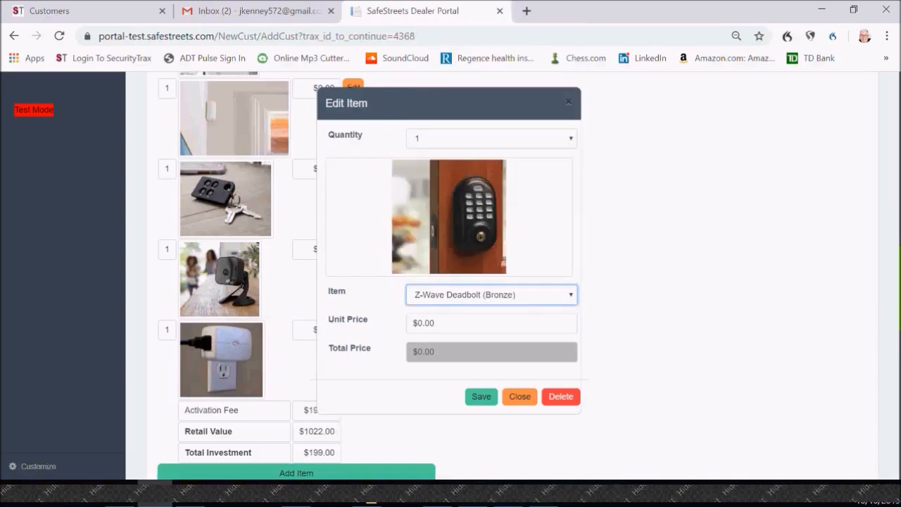
click(482, 399)
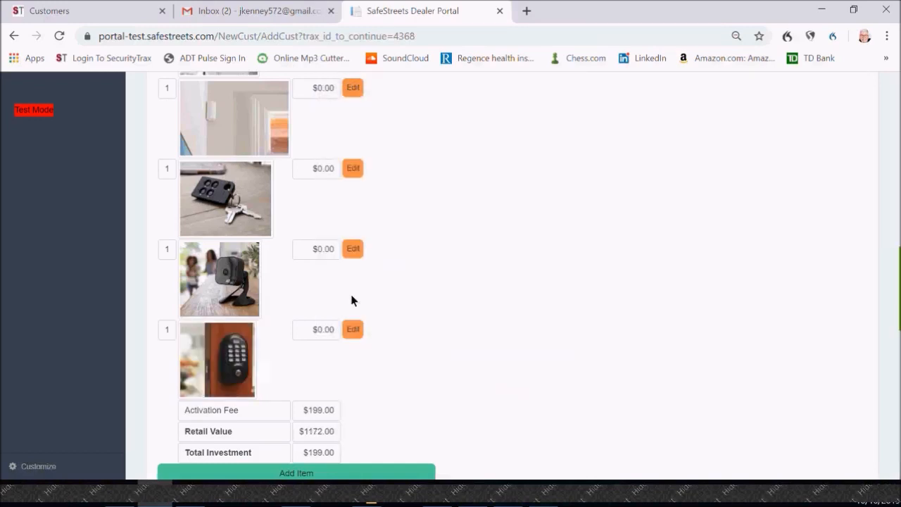
Step: Replace the indoor camera in the package with an ADT Doorbell and save the item
click(352, 249)
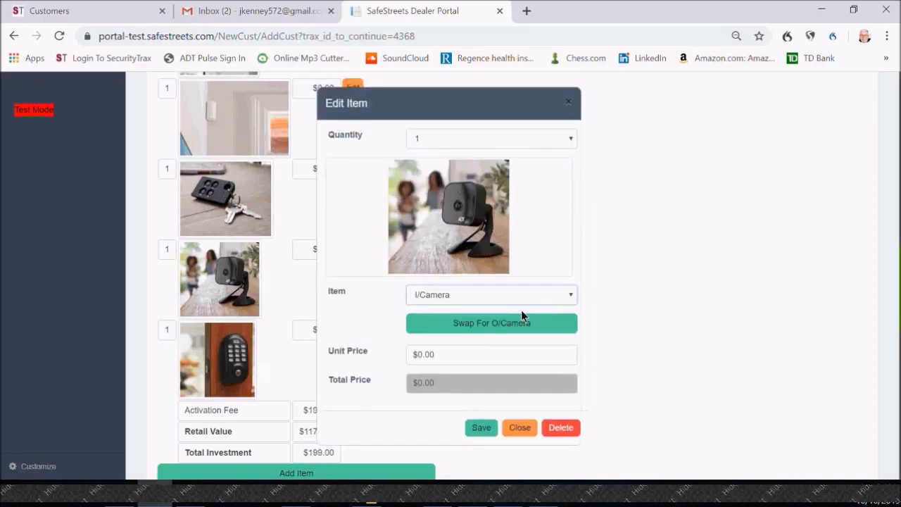
click(516, 304)
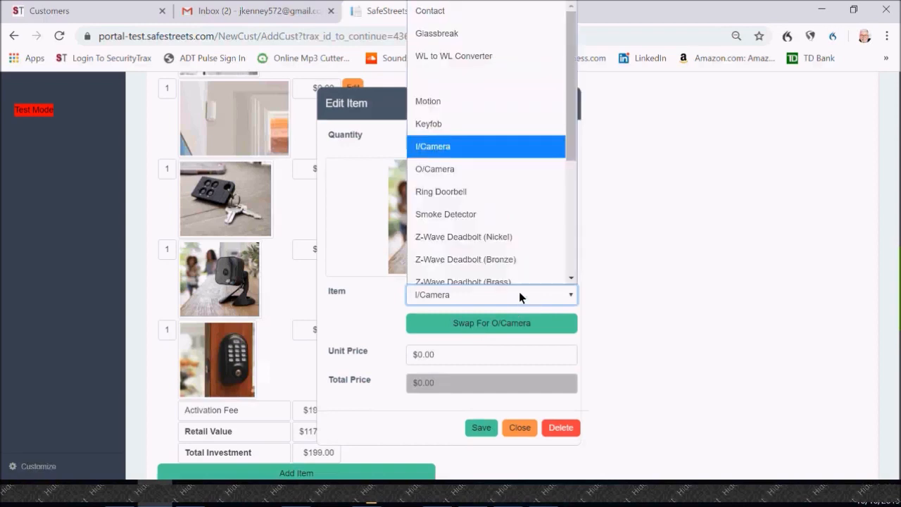
scroll(507, 243, down, 3)
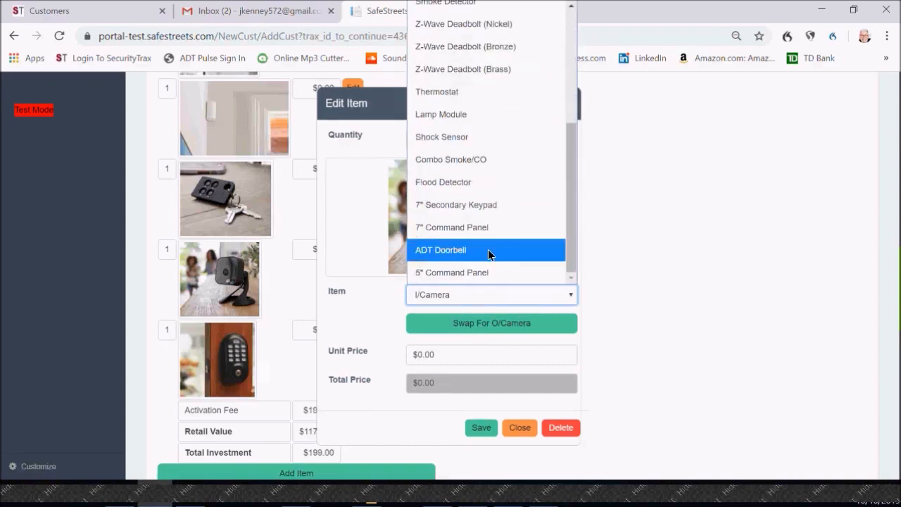
click(487, 255)
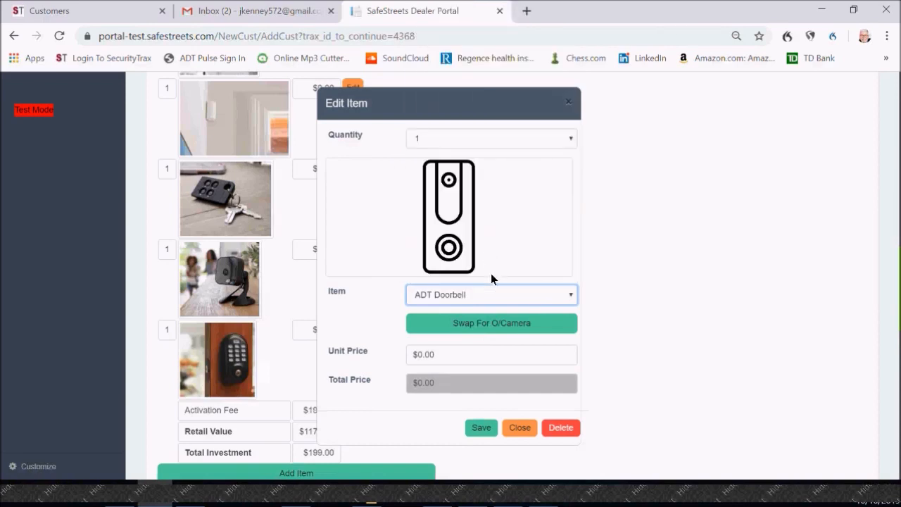
click(482, 429)
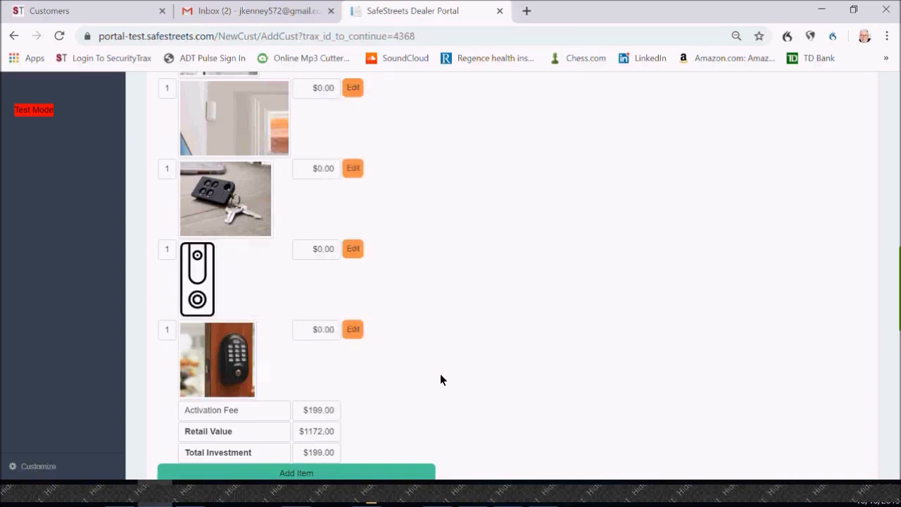
Step: Delete the keyfob from the package's equipment items and review the remaining items and totals
scroll(444, 348, up, 2)
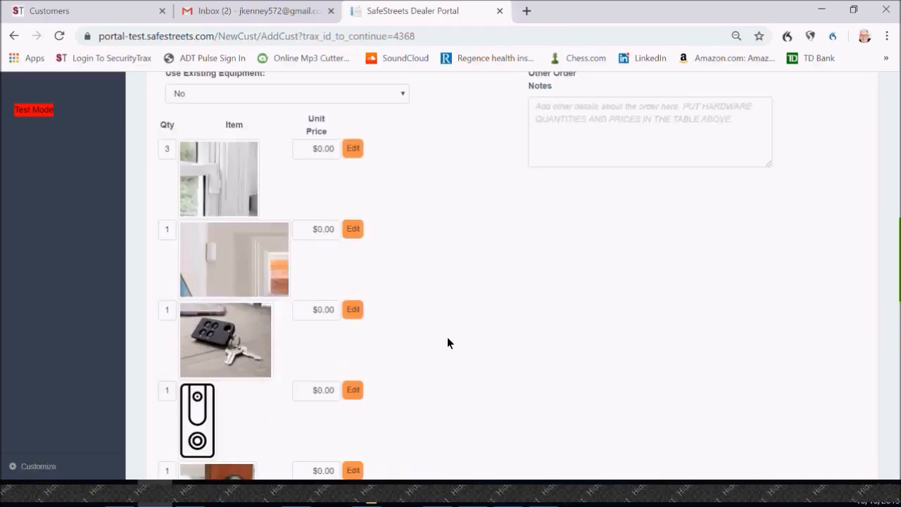
click(351, 310)
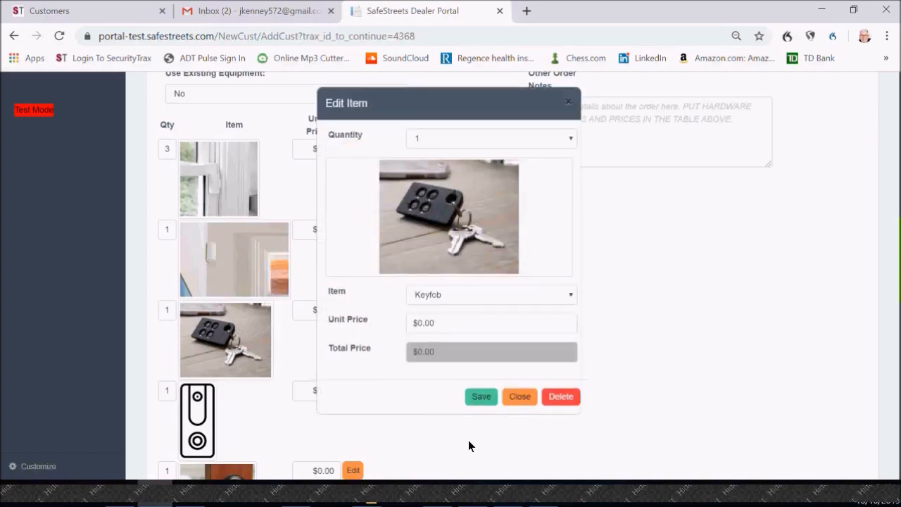
click(558, 401)
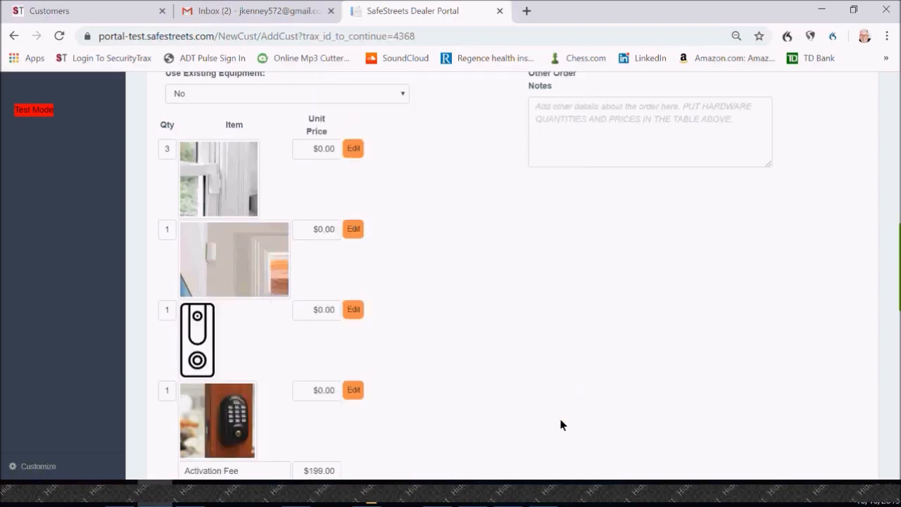
scroll(505, 226, down, 2)
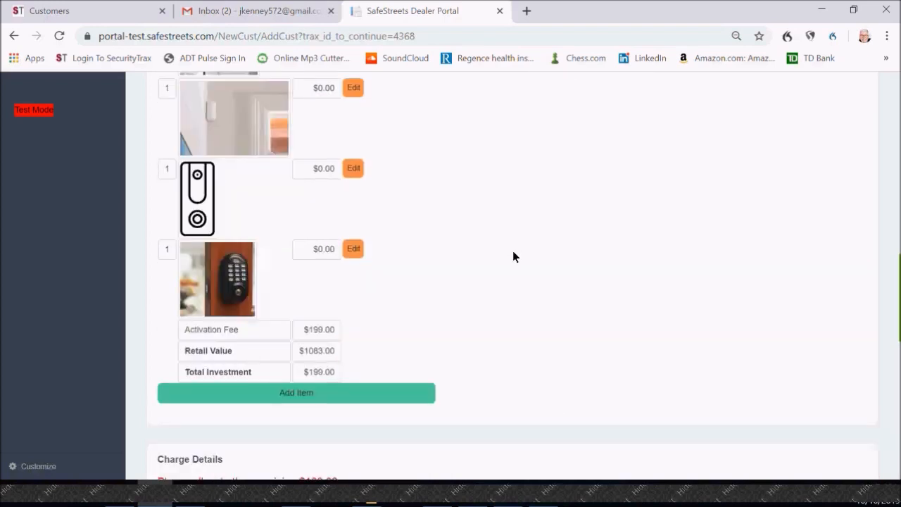
scroll(512, 254, up, 2)
scroll(516, 250, down, 1)
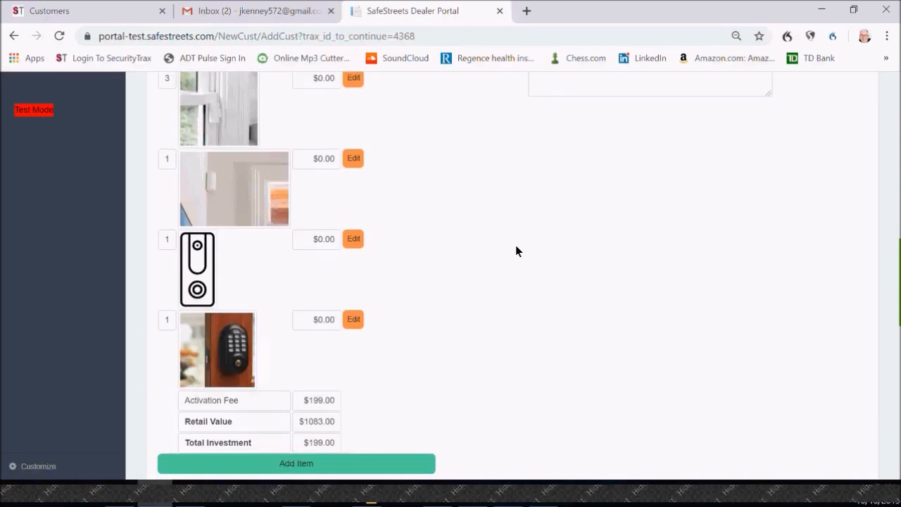
Step: Add one Combo Smoke/CO detector to the package's equipment items and save it
scroll(509, 255, down, 1)
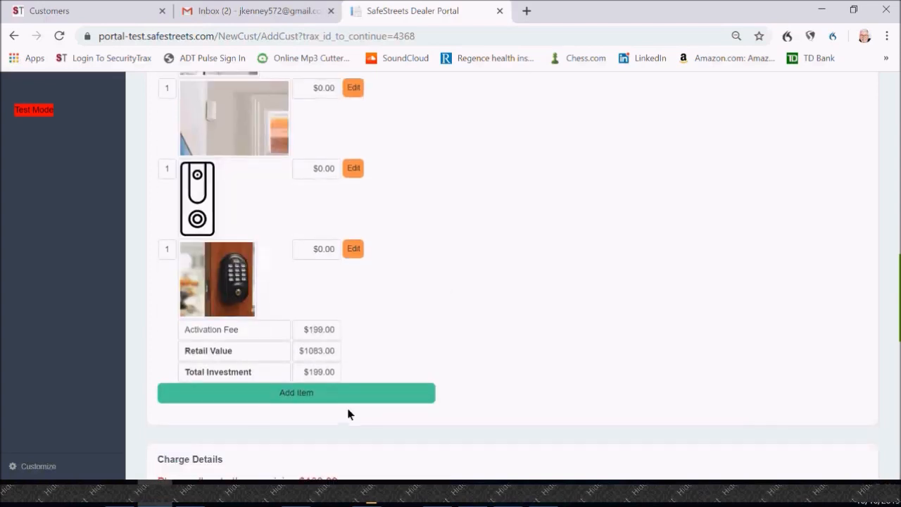
click(345, 396)
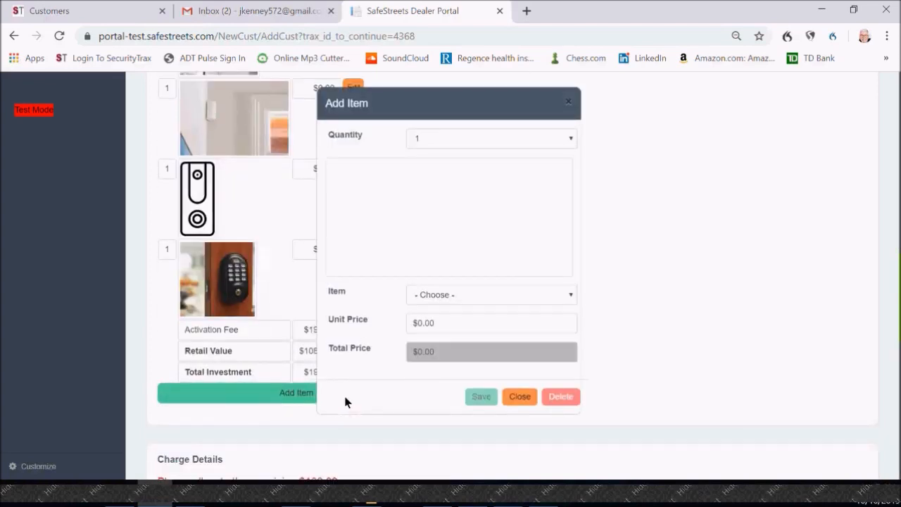
click(572, 302)
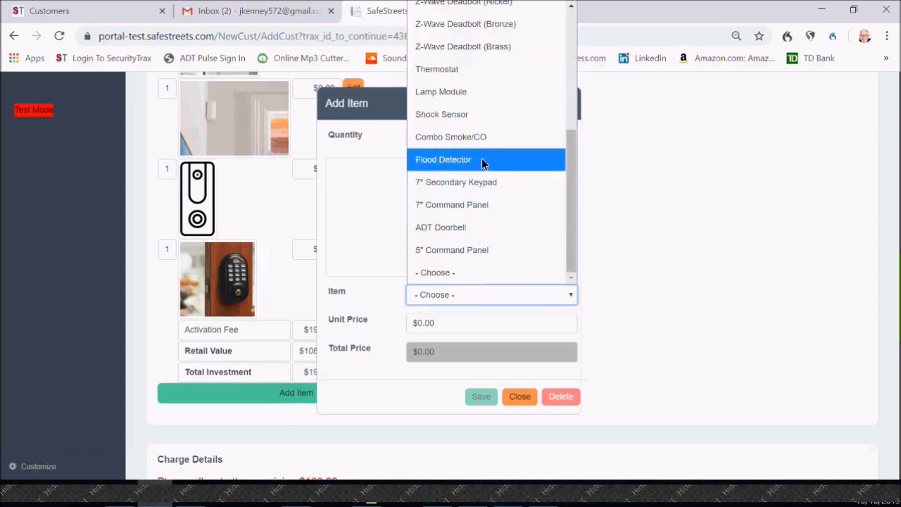
click(468, 142)
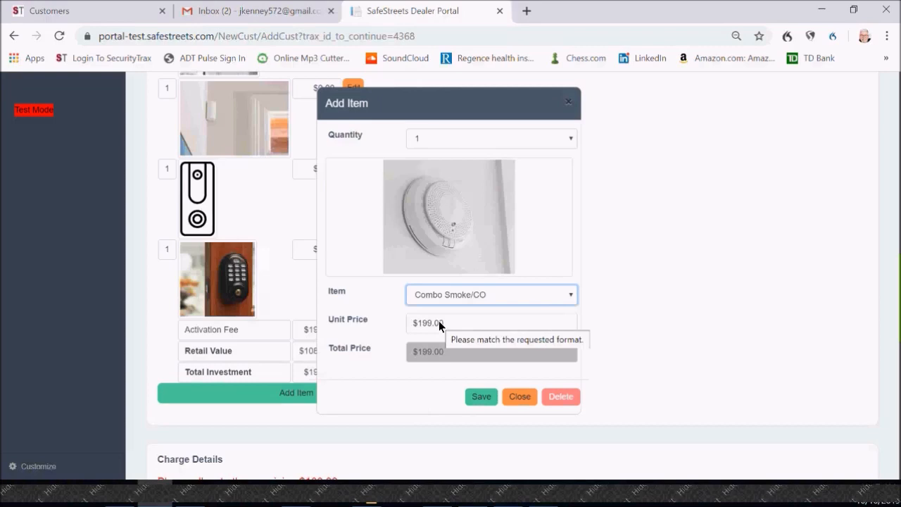
click(488, 399)
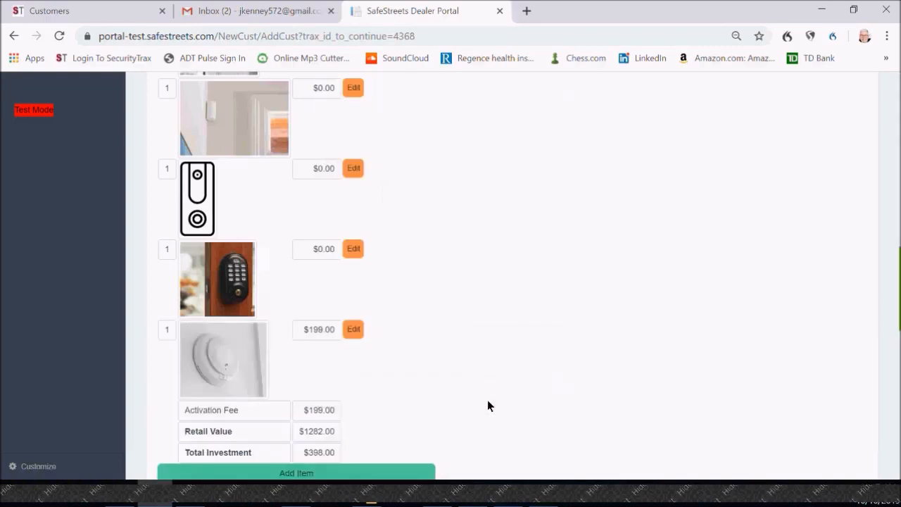
Step: Examine the updated equipment list, the price totals and the per-item breakdown of the retail value
scroll(488, 360, up, 2)
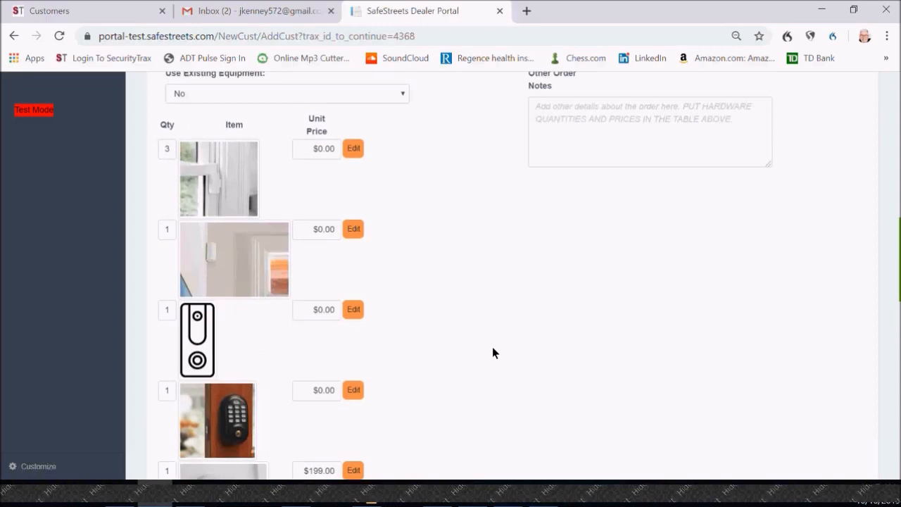
scroll(492, 346, down, 1)
scroll(492, 346, down, 1)
scroll(492, 346, down, 1)
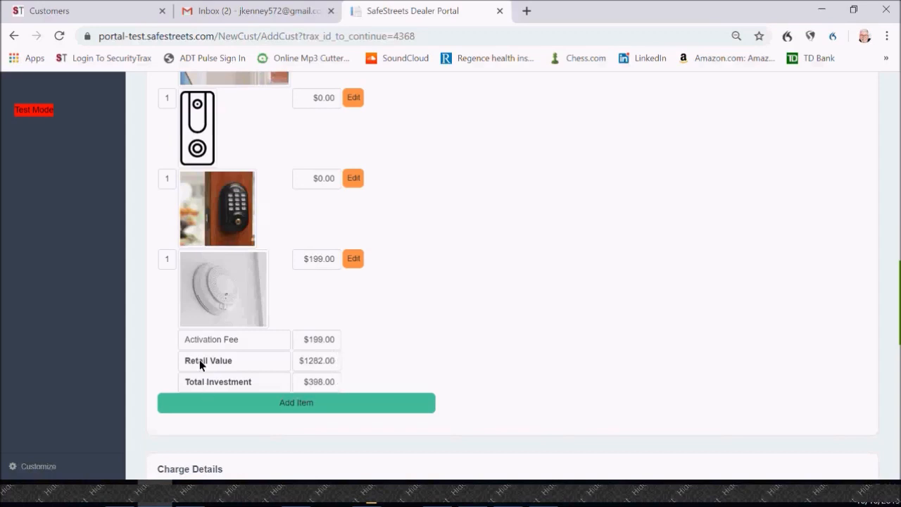
mouse_move(199, 360)
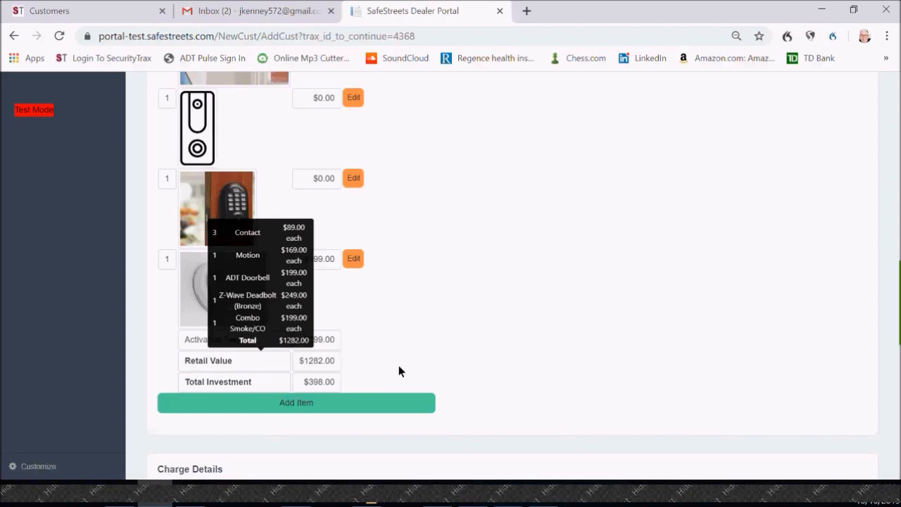
click(269, 362)
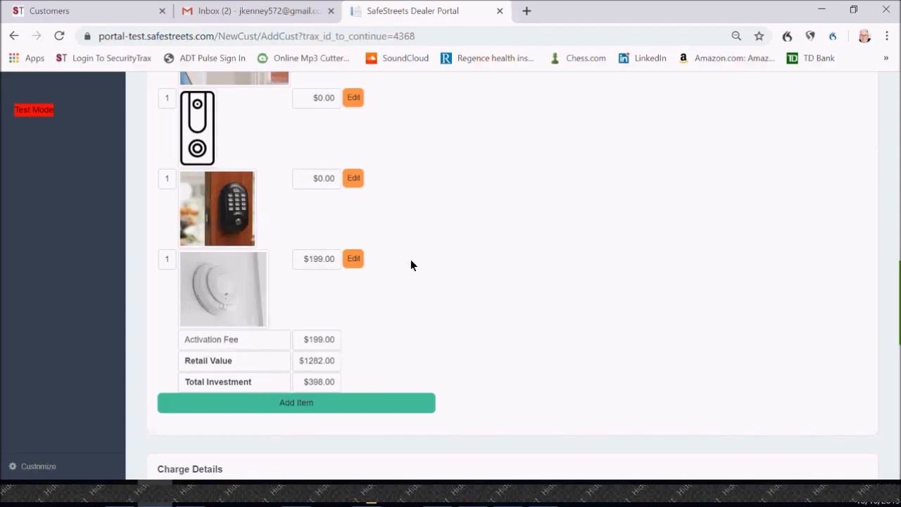
scroll(473, 340, up, 4)
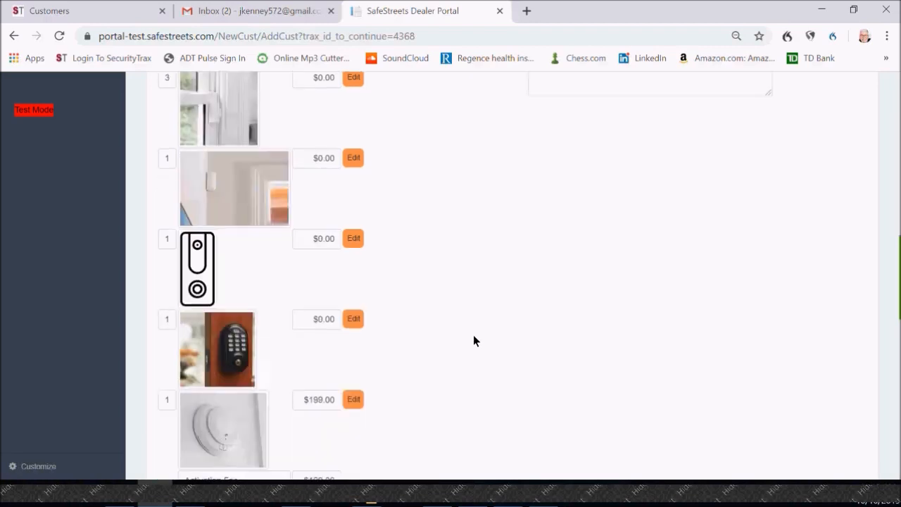
scroll(473, 341, down, 1)
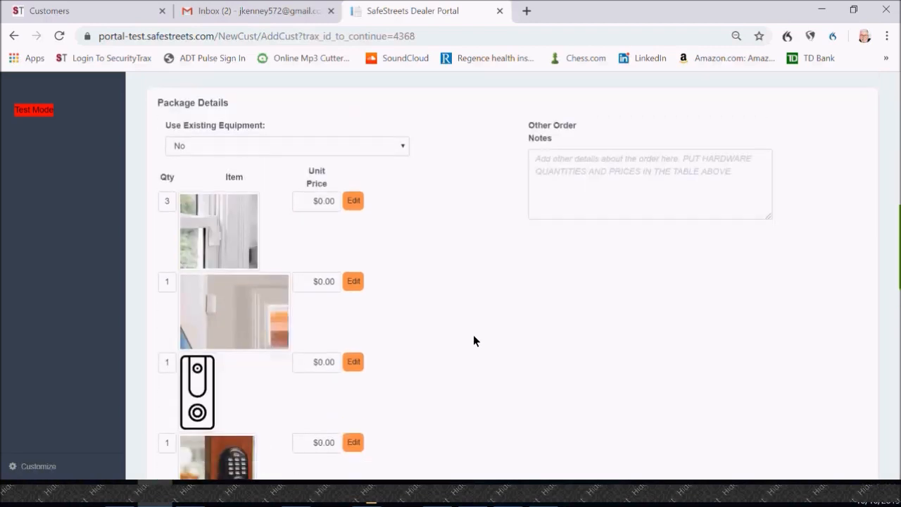
scroll(473, 341, down, 2)
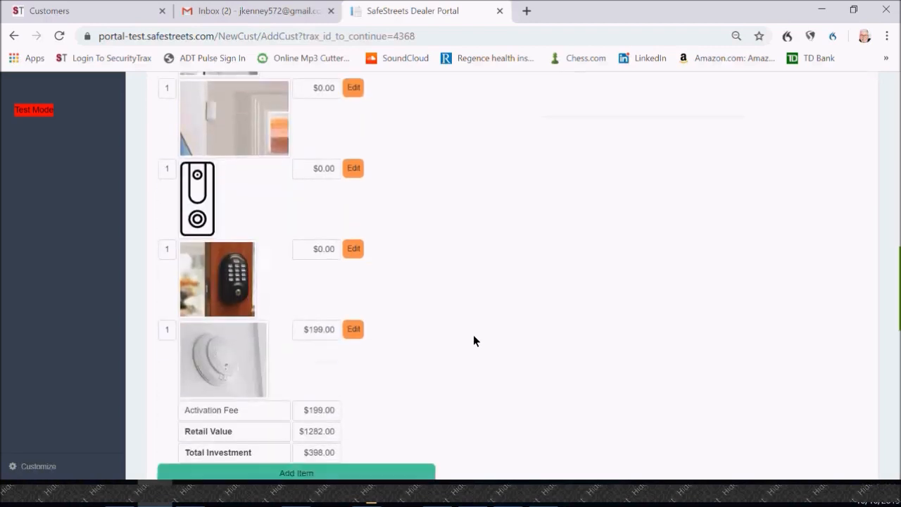
Step: Set today's charge to $199.00 in the charge details and allocate the remaining balance to the install
scroll(473, 341, down, 1)
scroll(473, 341, down, 2)
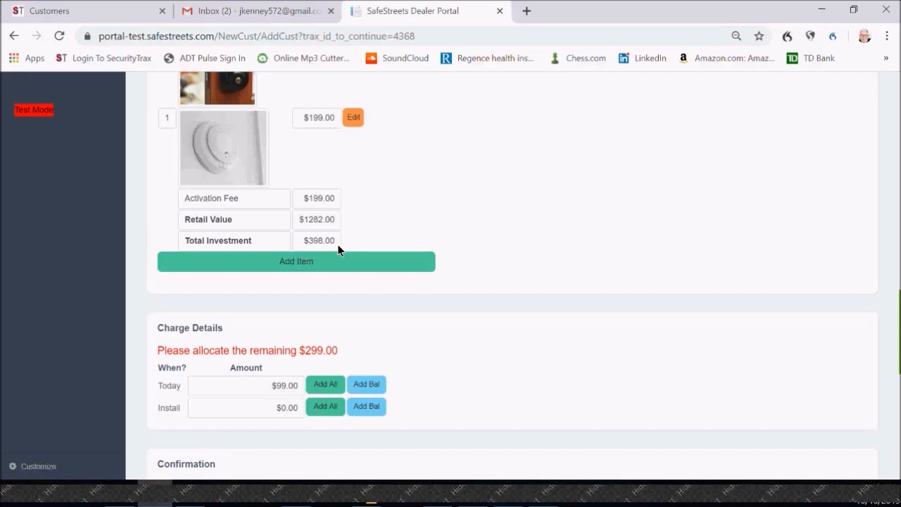
click(273, 387)
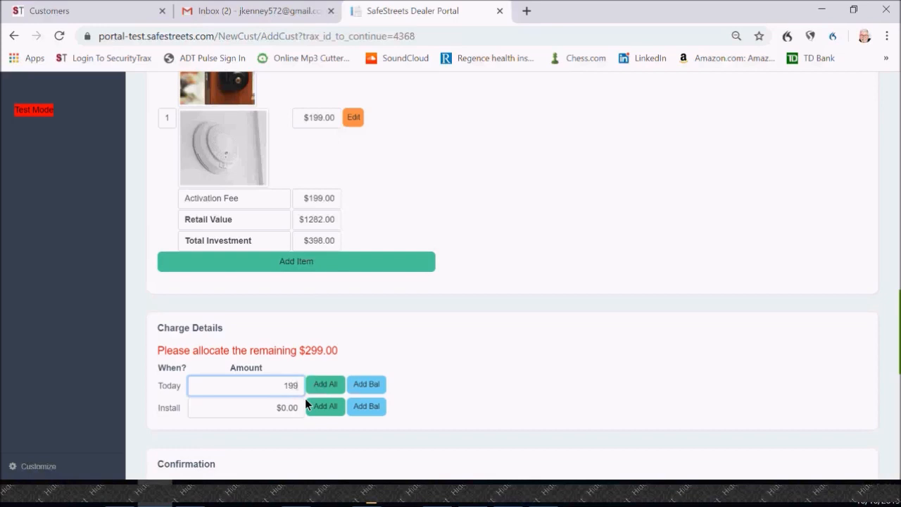
click(357, 404)
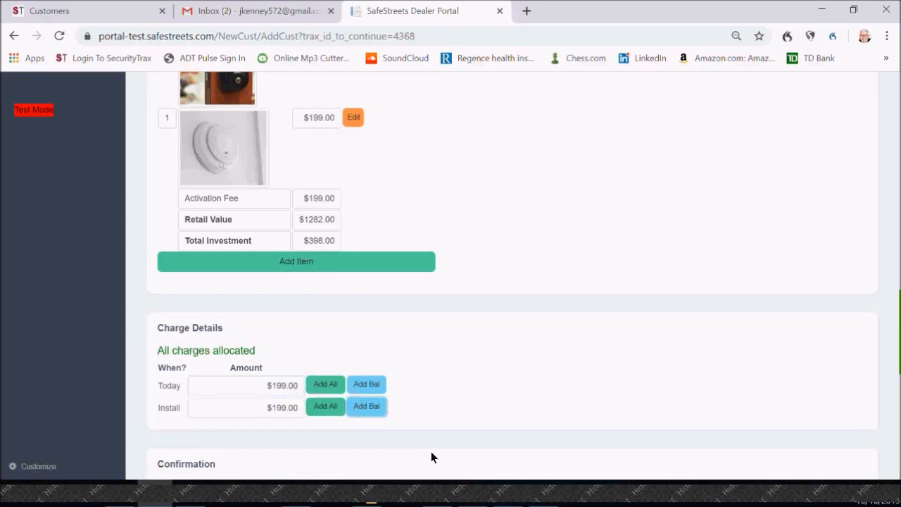
Step: Allocate the full $398.00 charge to today and read through the customer confirmation terms
click(333, 379)
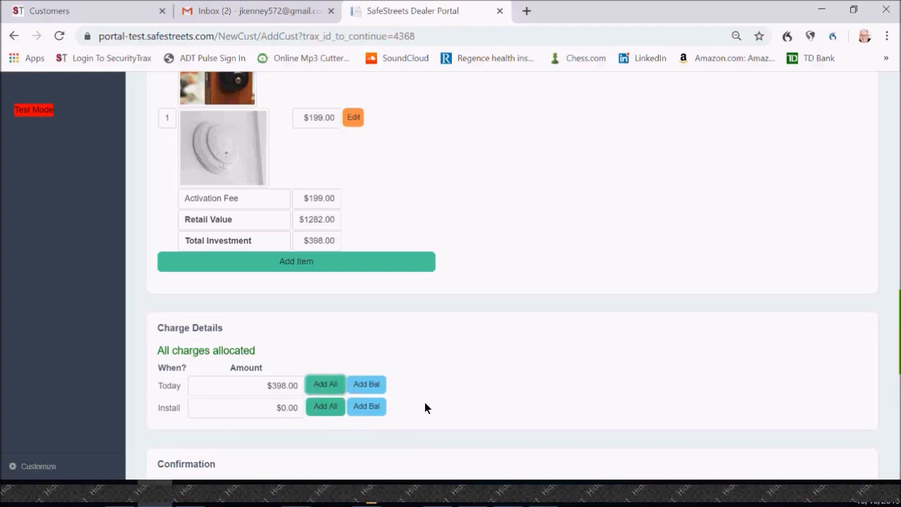
scroll(425, 407, up, 1)
scroll(437, 384, down, 4)
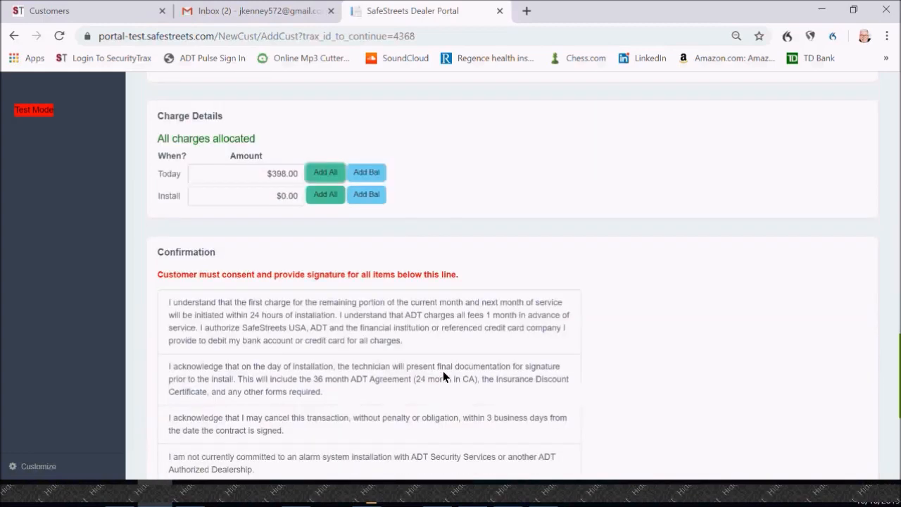
scroll(443, 370, down, 1)
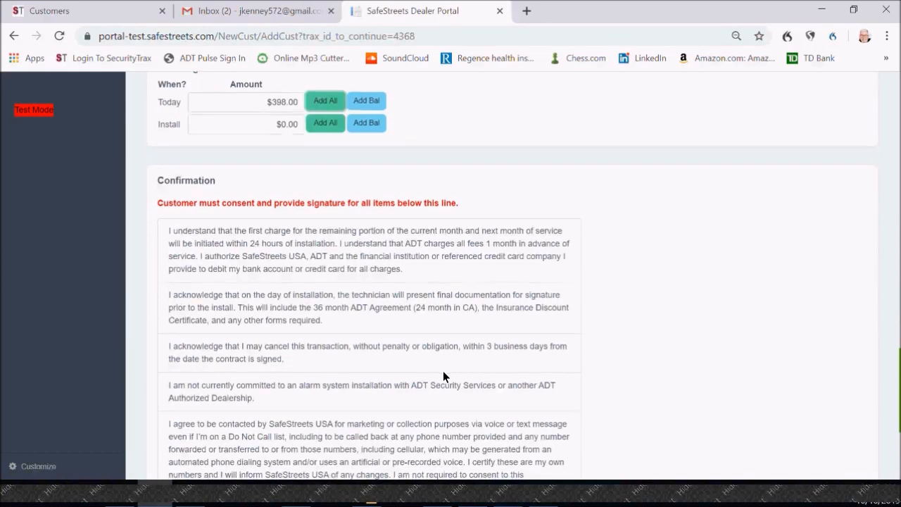
scroll(443, 371, down, 1)
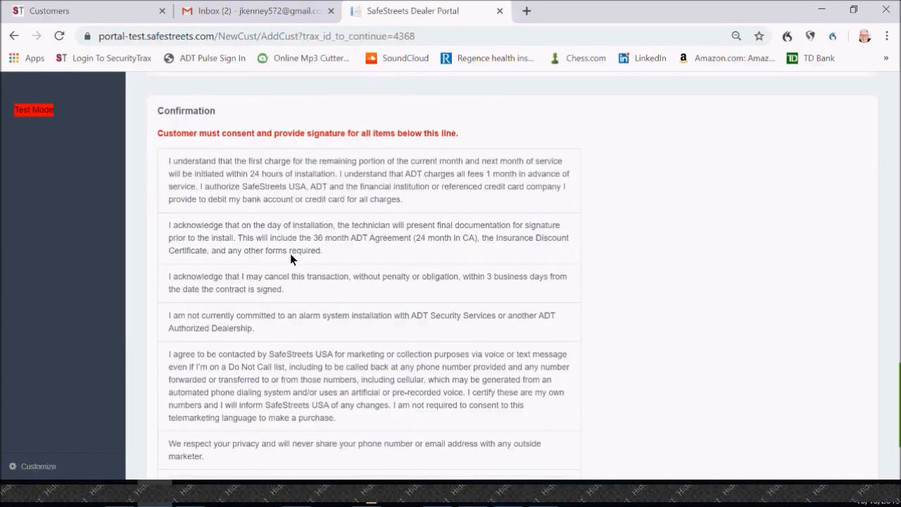
scroll(290, 255, down, 1)
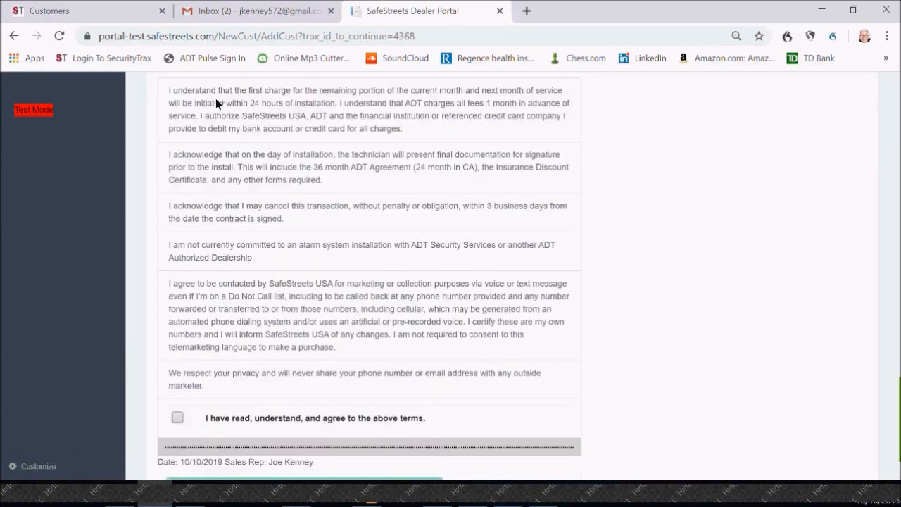
Step: Agree to the confirmation terms, draw the customer's signature and submit the order
click(177, 418)
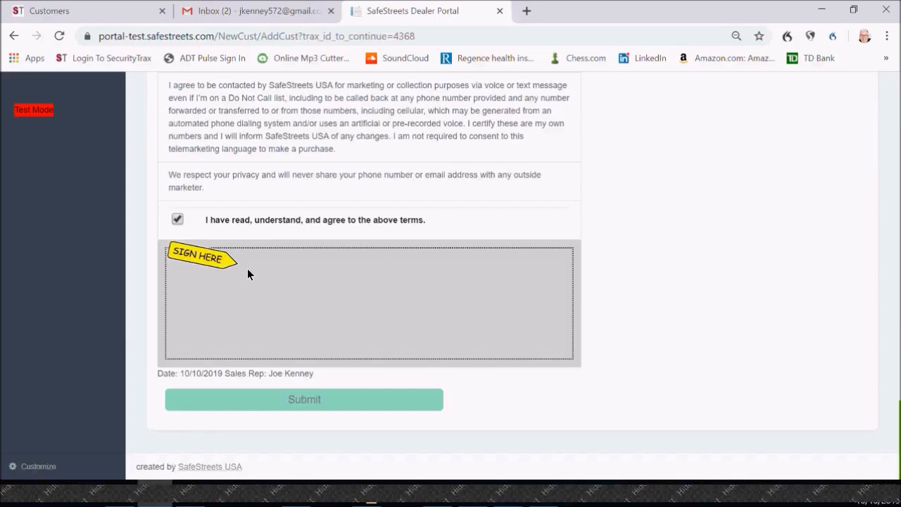
drag(272, 329, 274, 334)
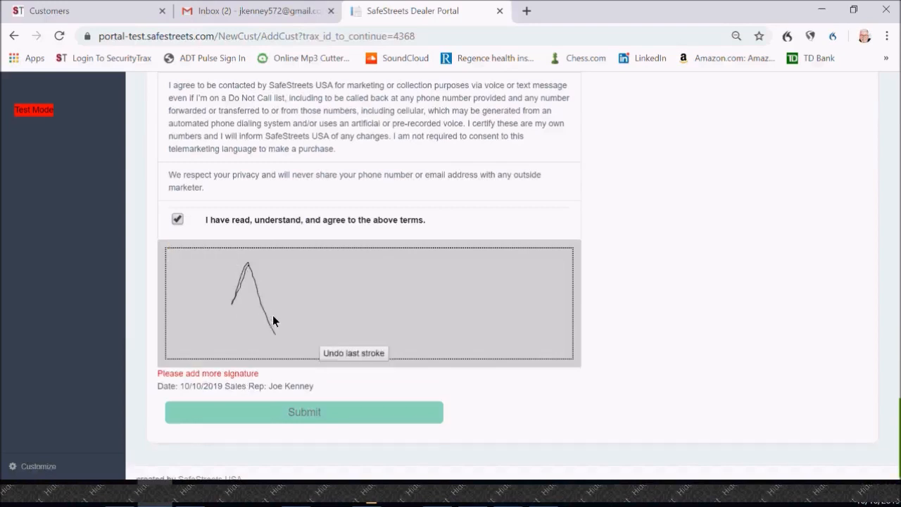
drag(280, 299, 279, 298)
mouse_move(304, 334)
mouse_down()
mouse_move(319, 261)
mouse_move(331, 311)
mouse_move(364, 328)
mouse_up()
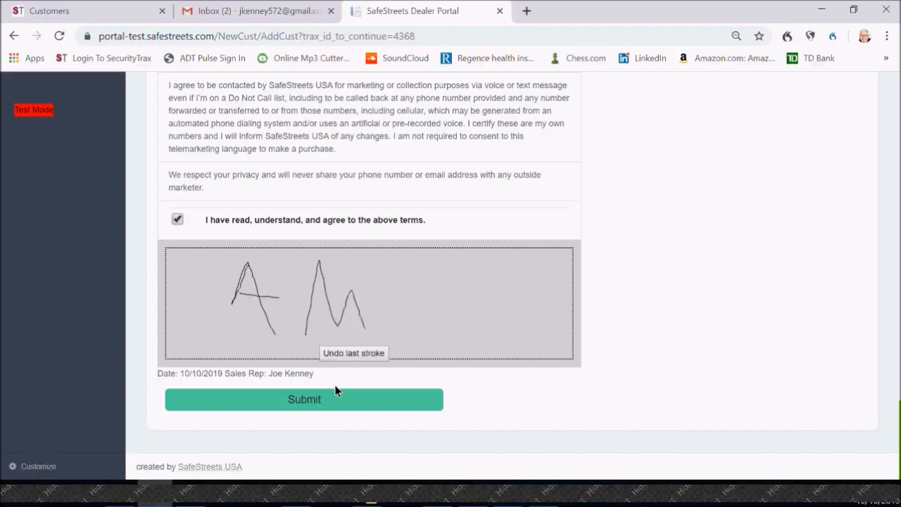
click(372, 411)
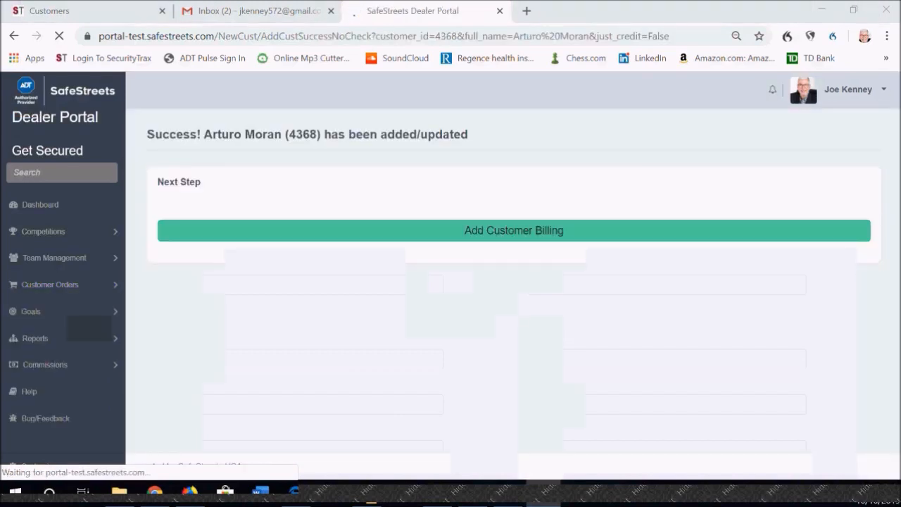
Step: Start adding the customer's billing for Monitoring and Activation/Hardware, with Checking/ACH as the payment method
click(437, 230)
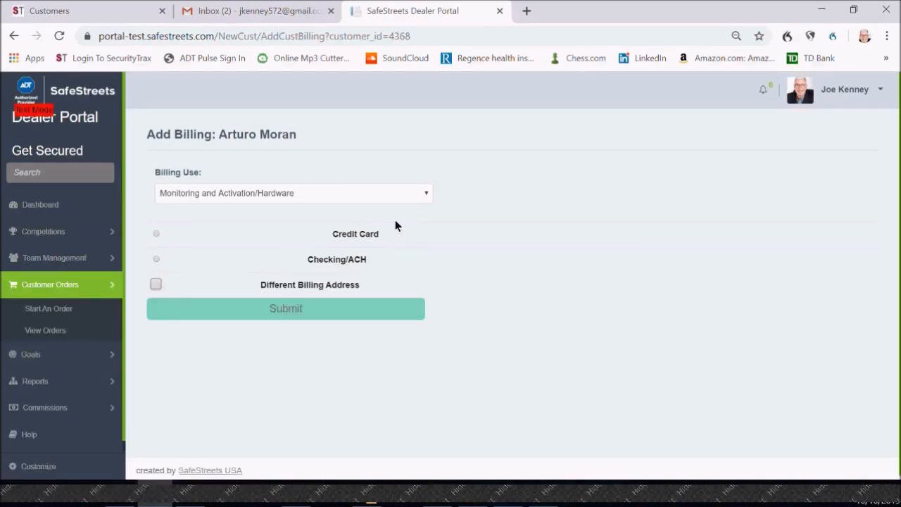
click(424, 197)
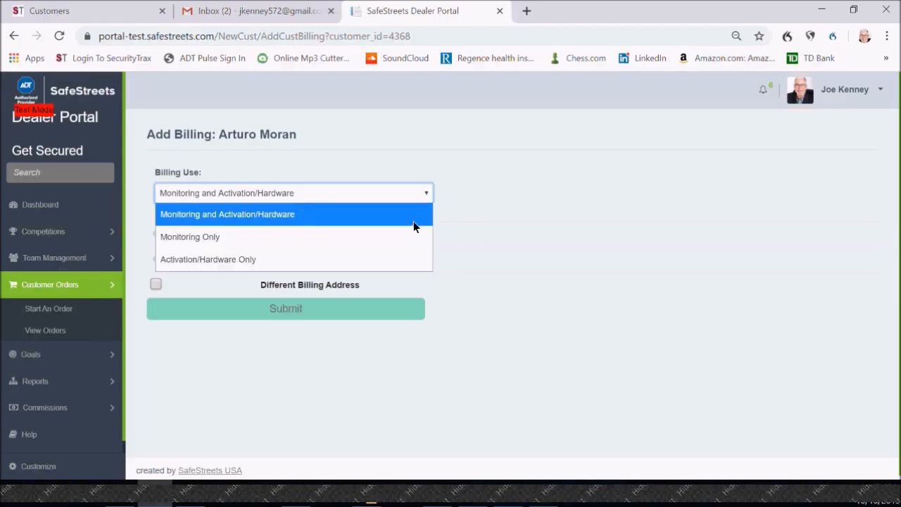
click(411, 223)
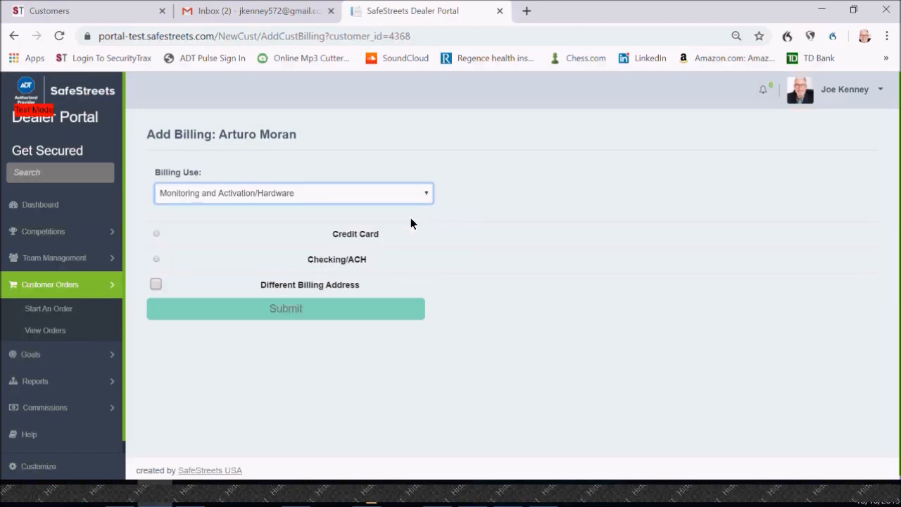
click(156, 234)
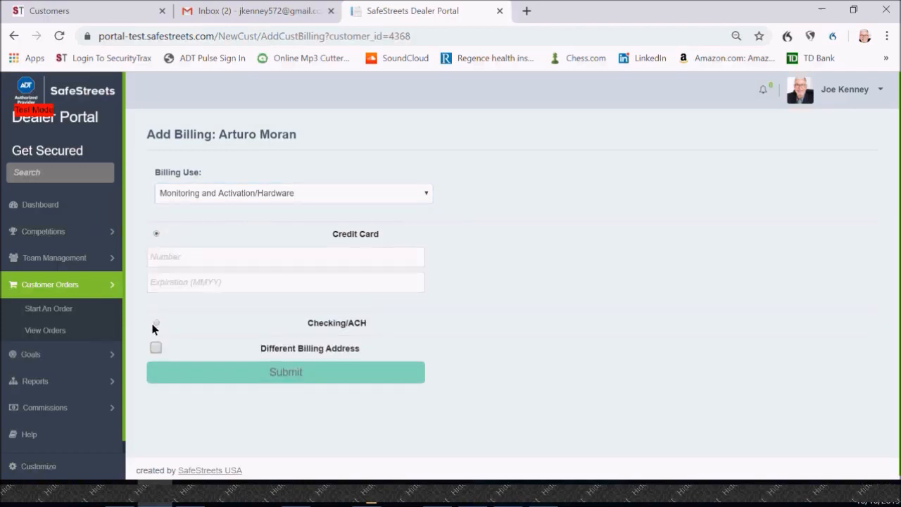
click(156, 323)
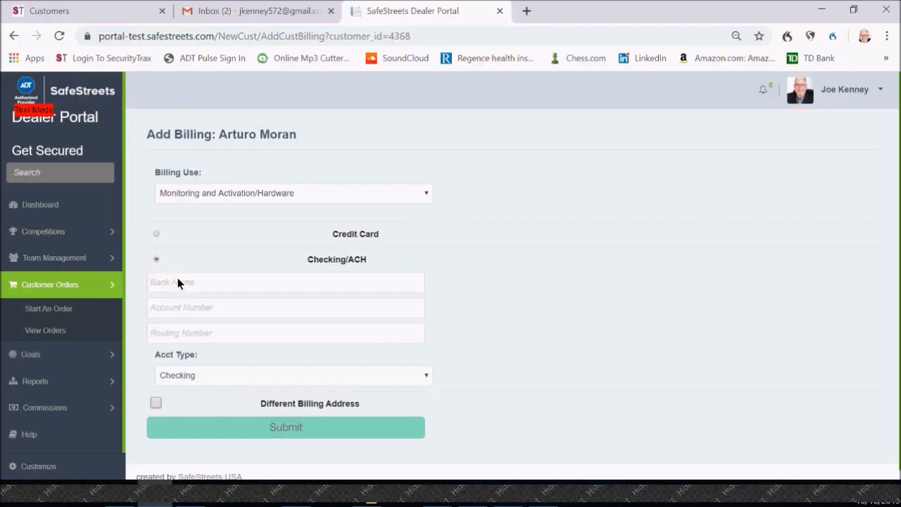
Step: Enter Any Bank as the bank name and fill in the account number
click(260, 282)
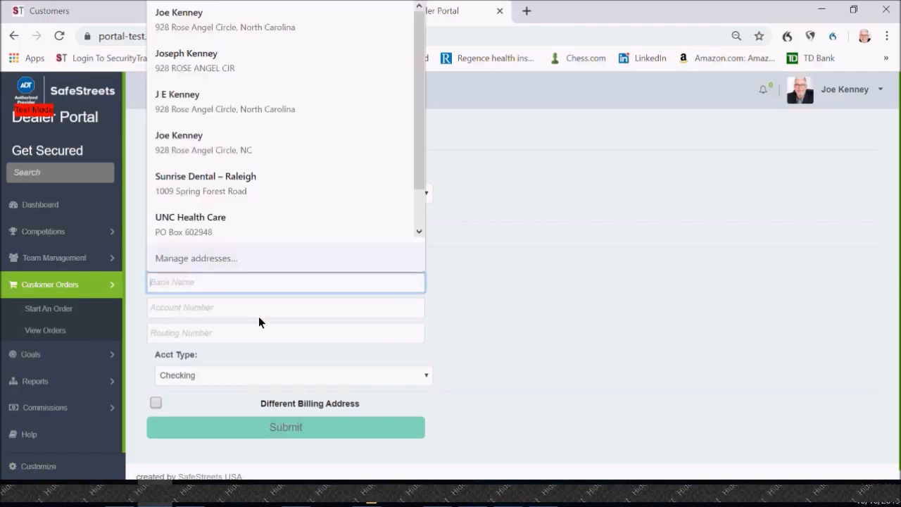
text(Any )
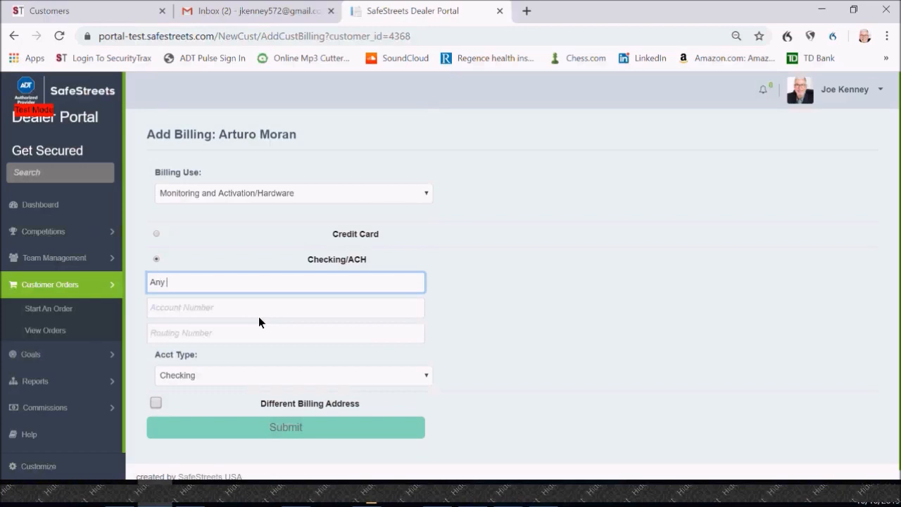
text(Bank)
key(Tab)
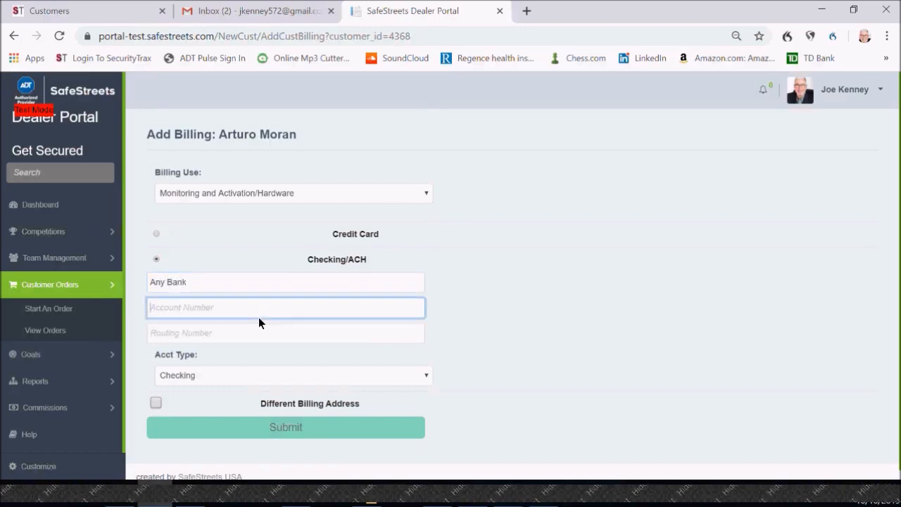
text(123456789)
Step: Try to enter the bank's routing number and dismiss the validation alert
click(240, 333)
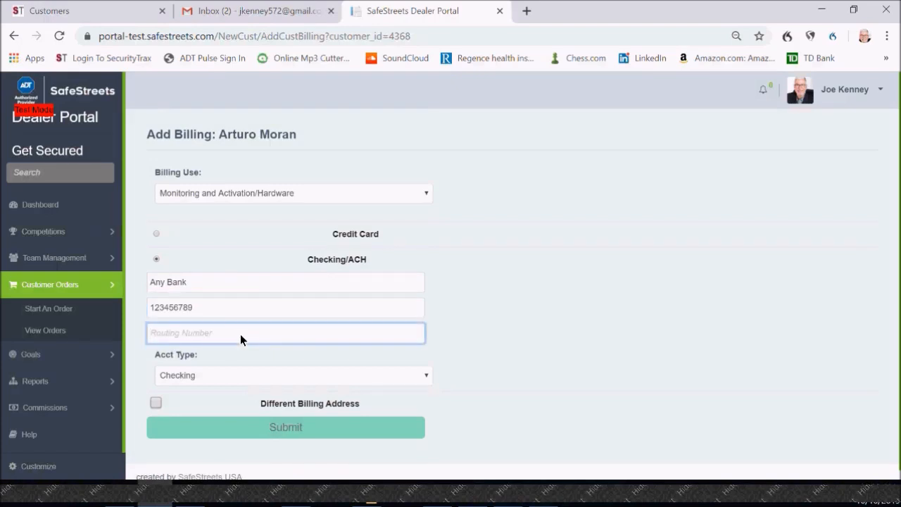
text(012000021)
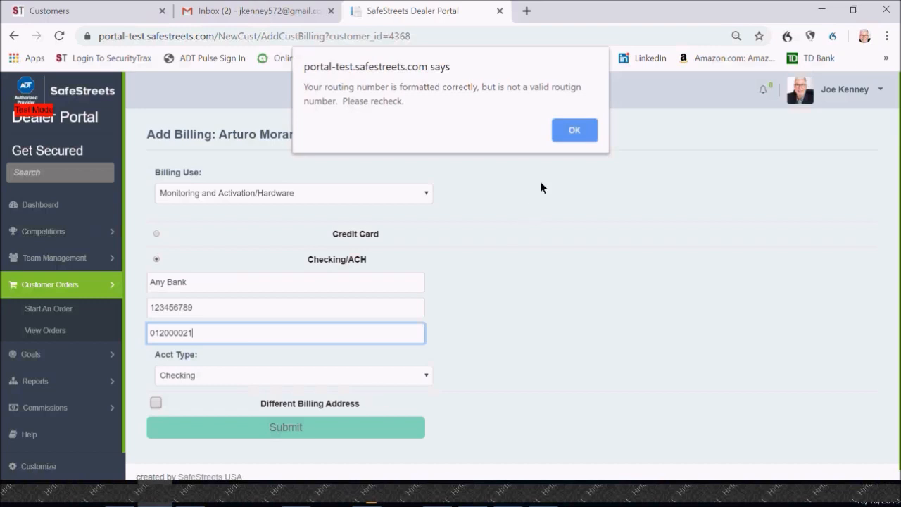
click(570, 125)
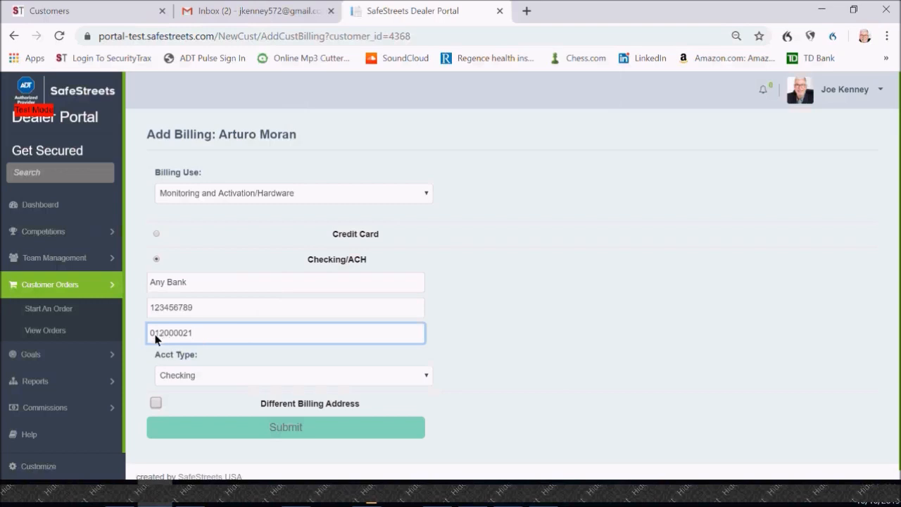
Step: Correct the bank routing number in the Checking/ACH details
key(BackSpace)
key(BackSpace)
text(21)
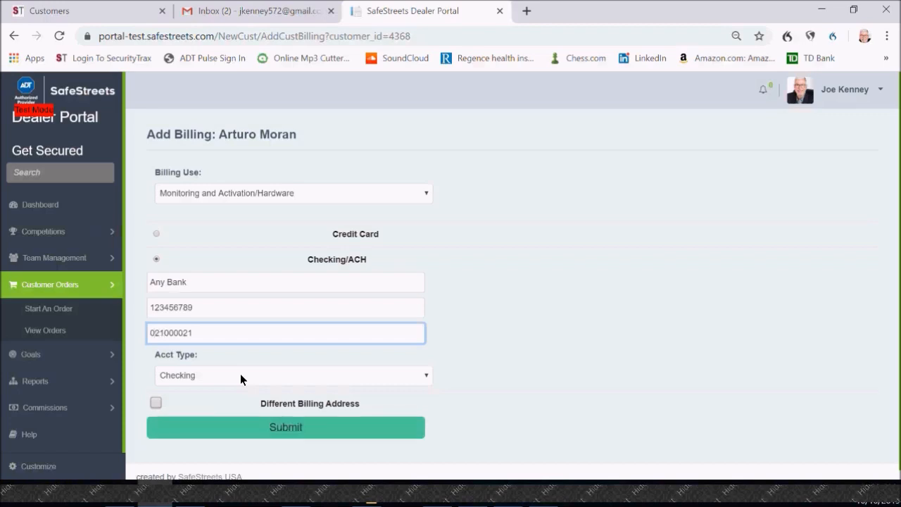
Step: Enable Different Billing Address, keep the prefilled address and submit the customer's billing information
click(158, 403)
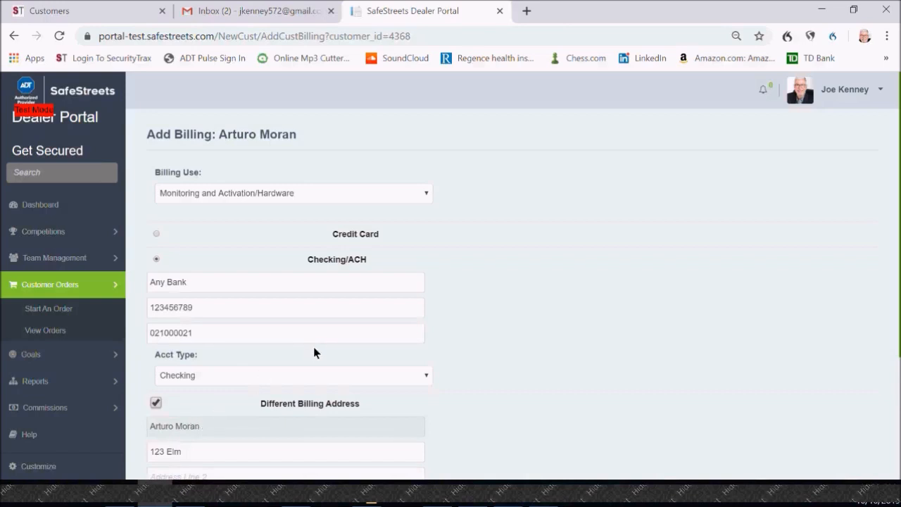
scroll(313, 345, down, 1)
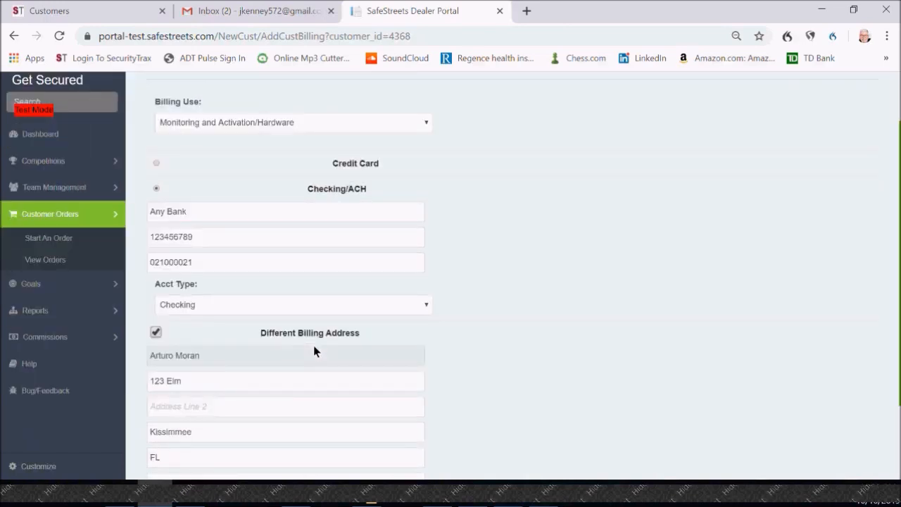
scroll(313, 345, down, 2)
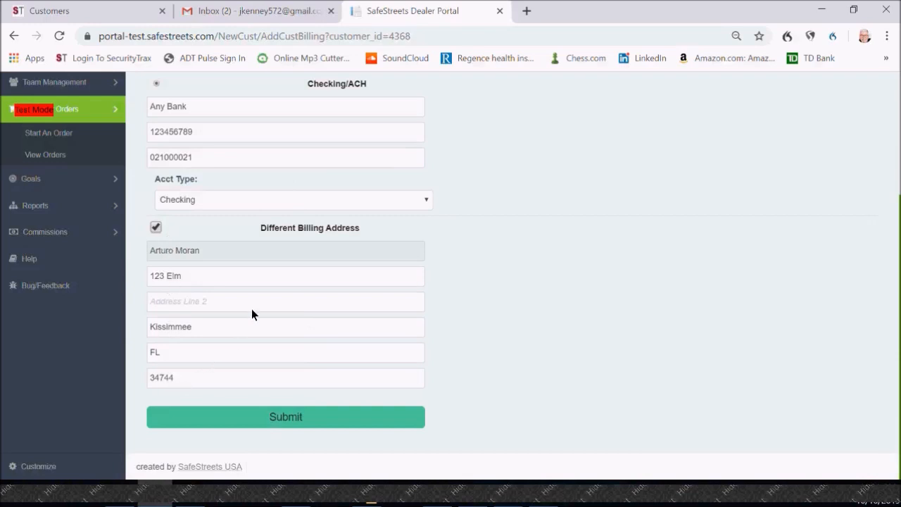
click(268, 417)
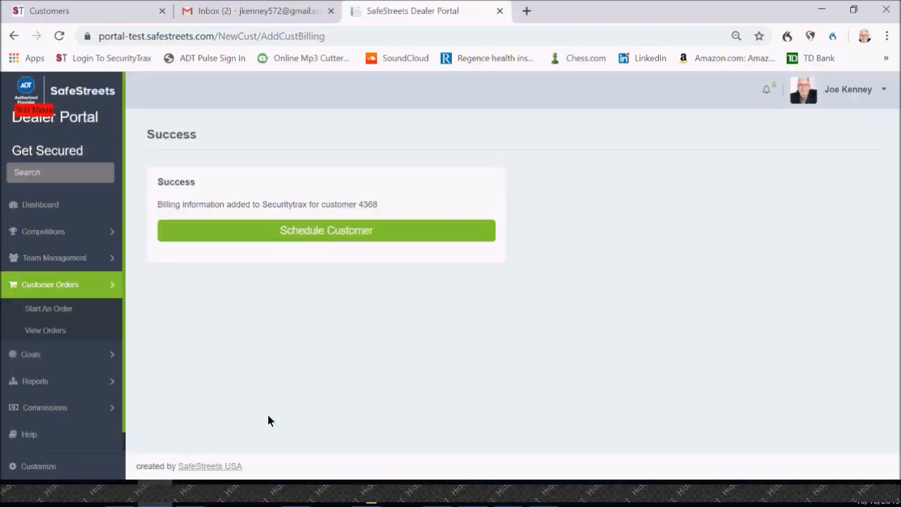
Step: Schedule the customer's installation appointment for Thursday, October 10, 2 PM - 5 PM, save it and acknowledge the notice
click(316, 236)
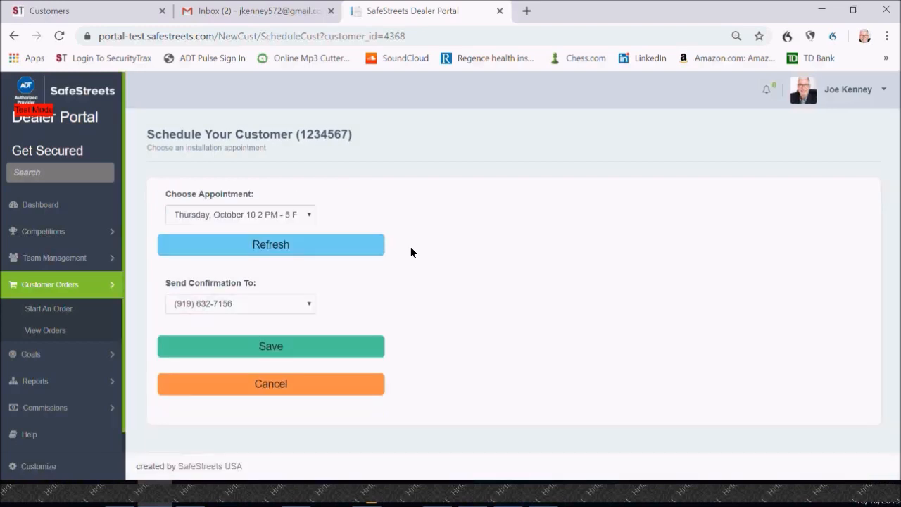
click(309, 214)
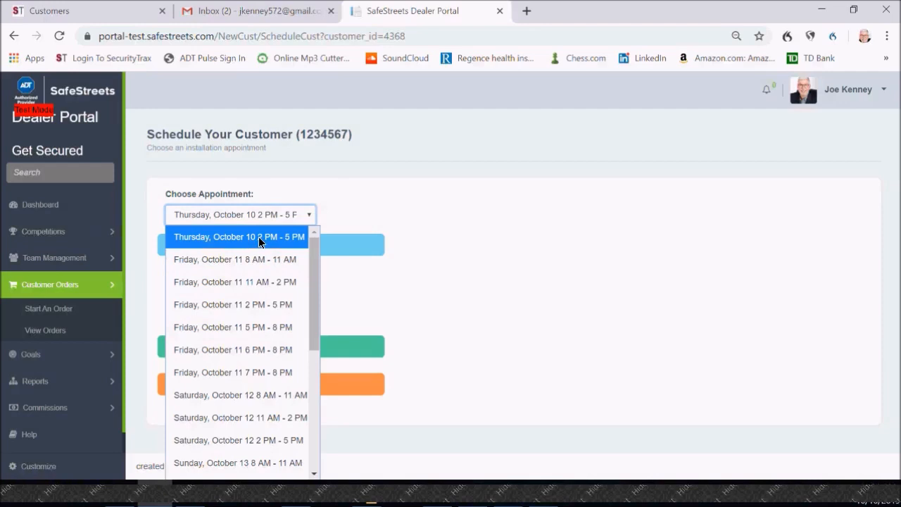
click(260, 238)
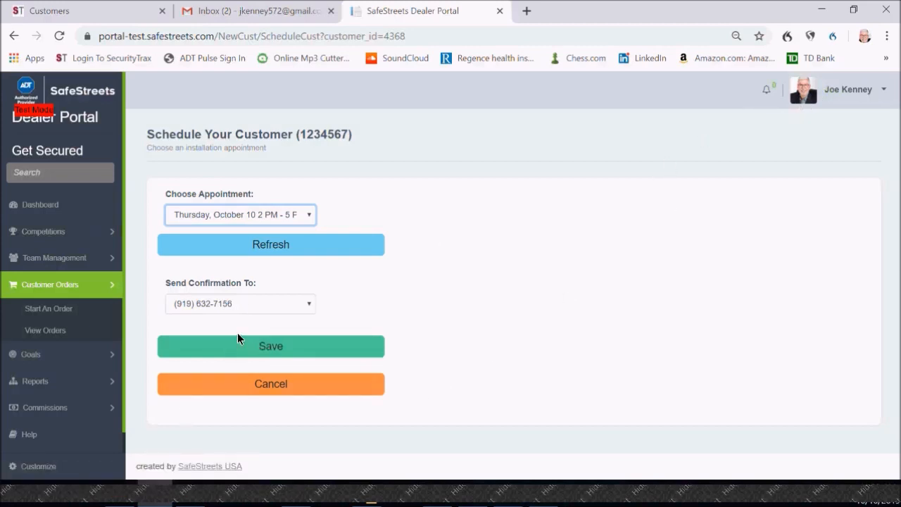
click(247, 350)
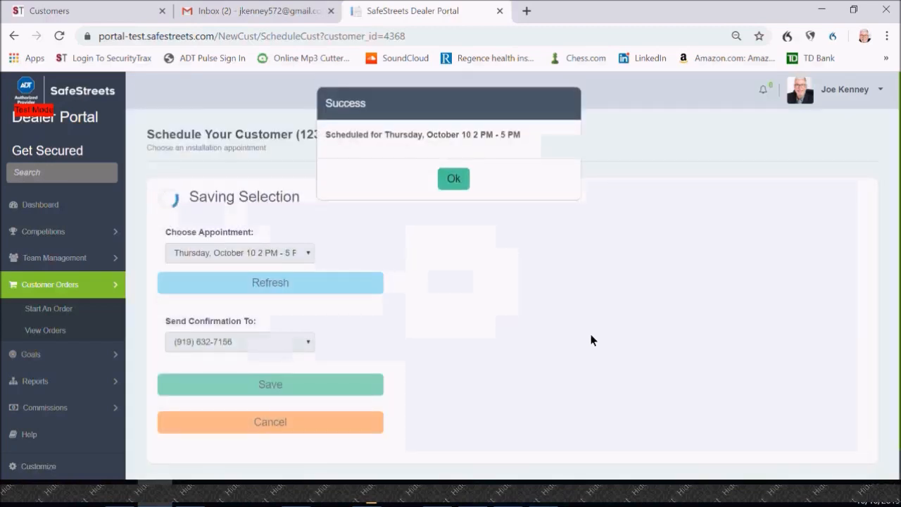
click(459, 178)
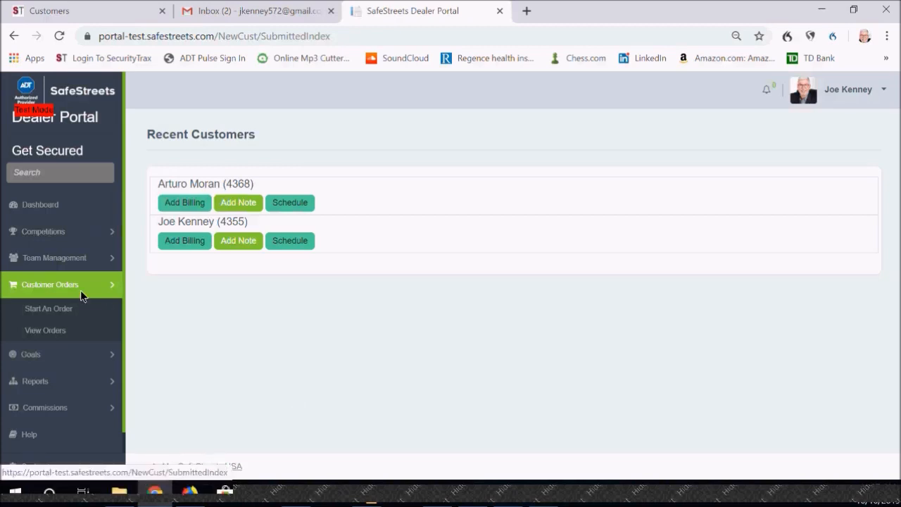
Step: Start a new order as No, Phone/Referral/Follow-up and accept the recorded-consent notice
click(64, 308)
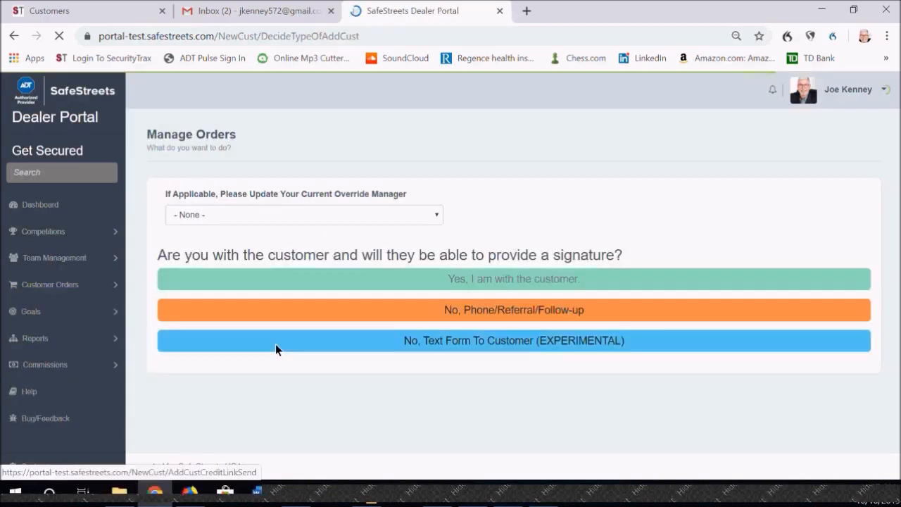
click(515, 312)
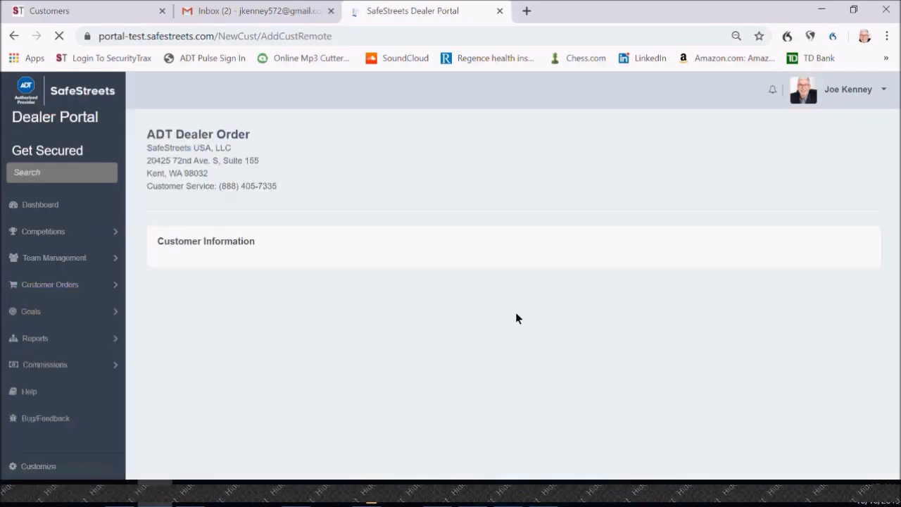
scroll(506, 340, down, 7)
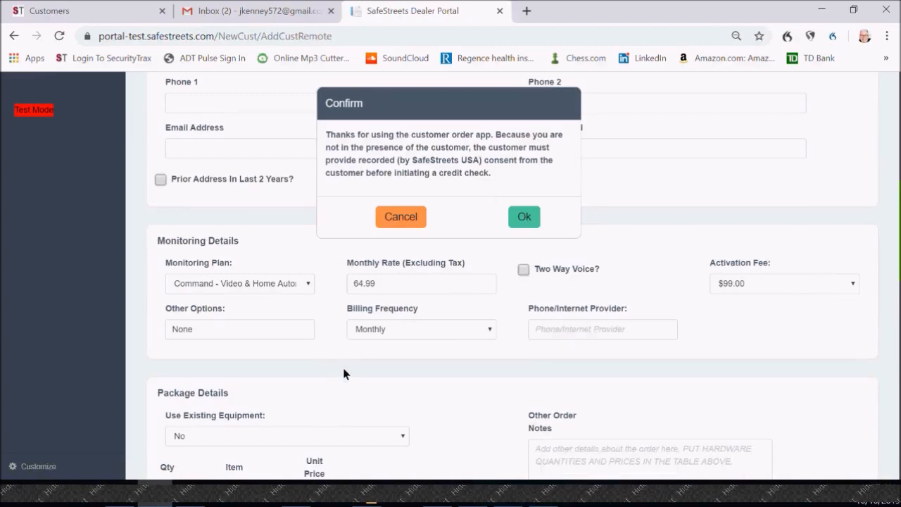
click(524, 217)
Step: Begin adding an item to the order's package details and choose Combo Smoke/CO
scroll(464, 363, down, 2)
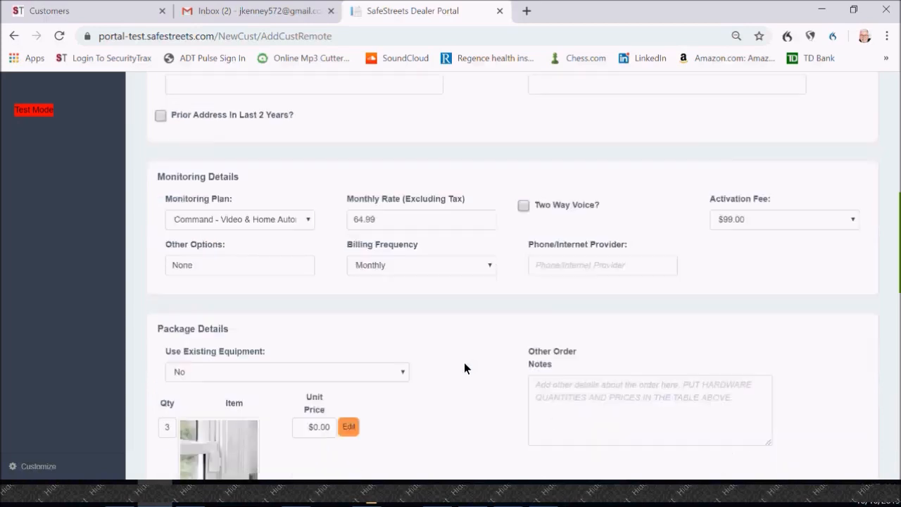
scroll(468, 365, down, 4)
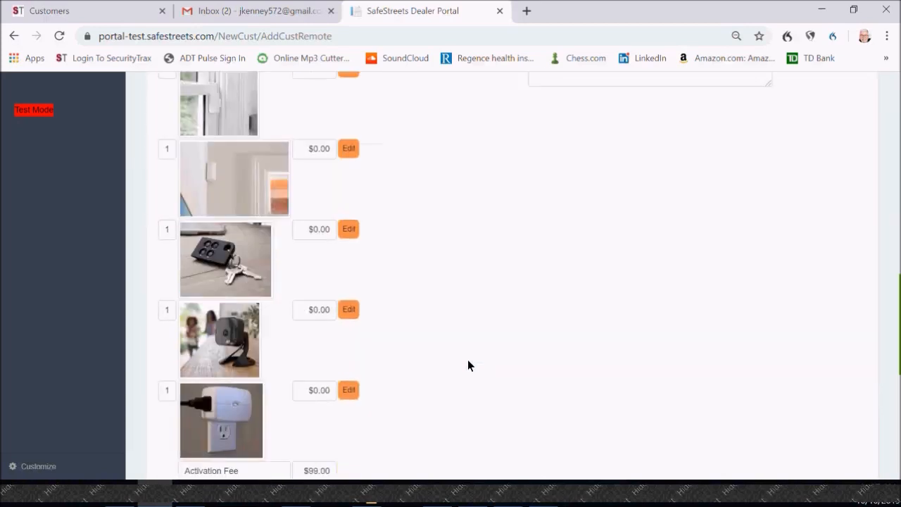
scroll(468, 364, up, 1)
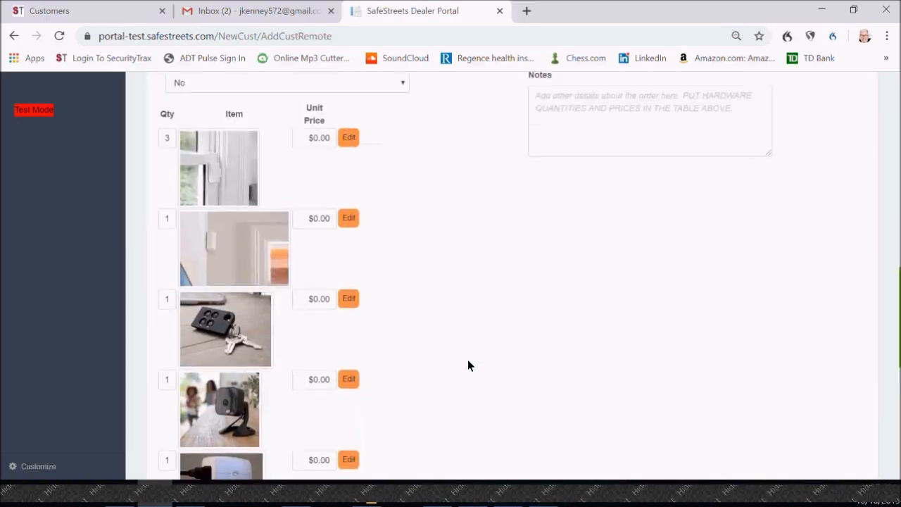
scroll(468, 364, up, 2)
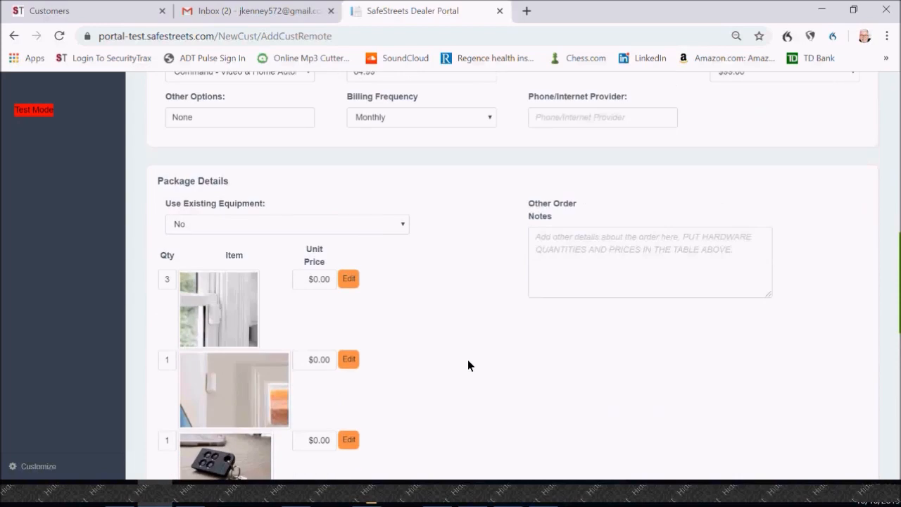
scroll(468, 359, down, 1)
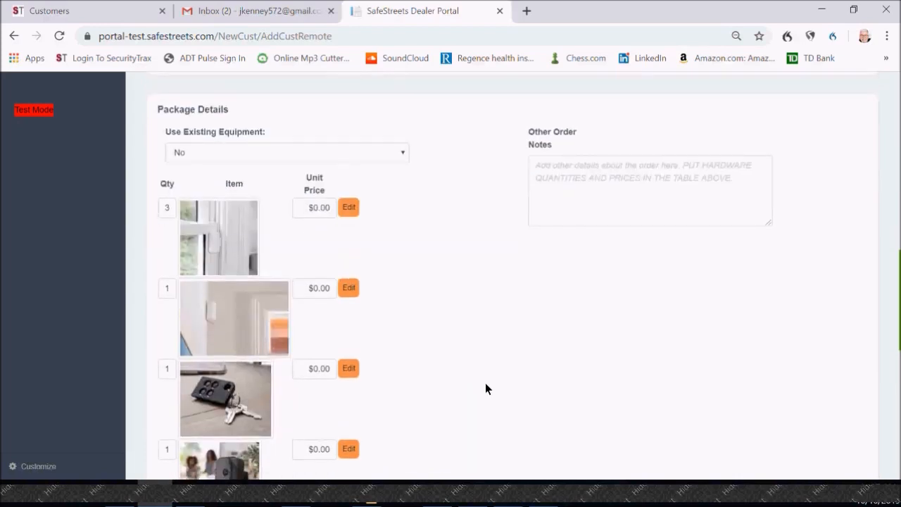
scroll(485, 382, down, 2)
scroll(485, 383, down, 2)
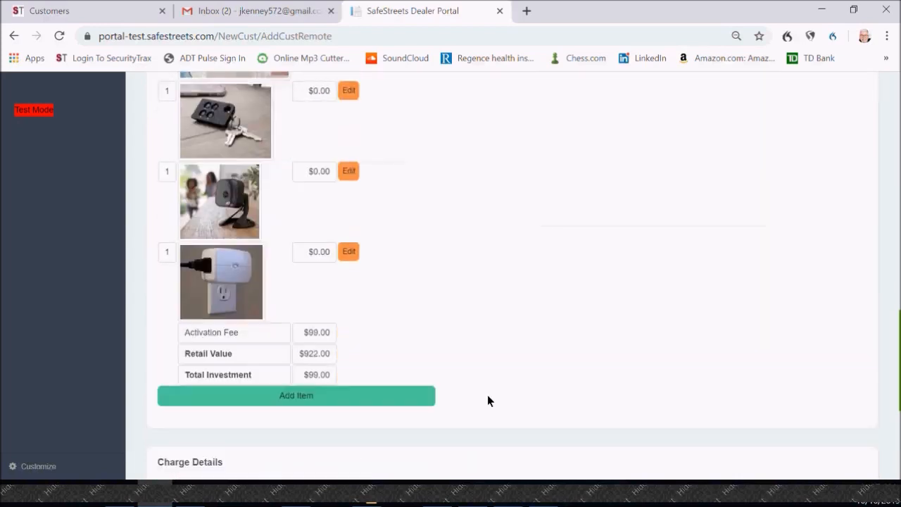
click(307, 391)
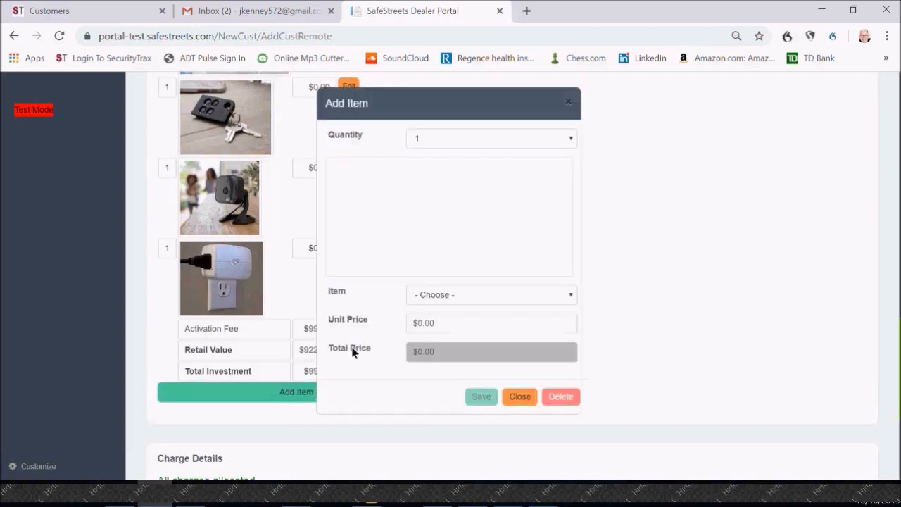
click(569, 296)
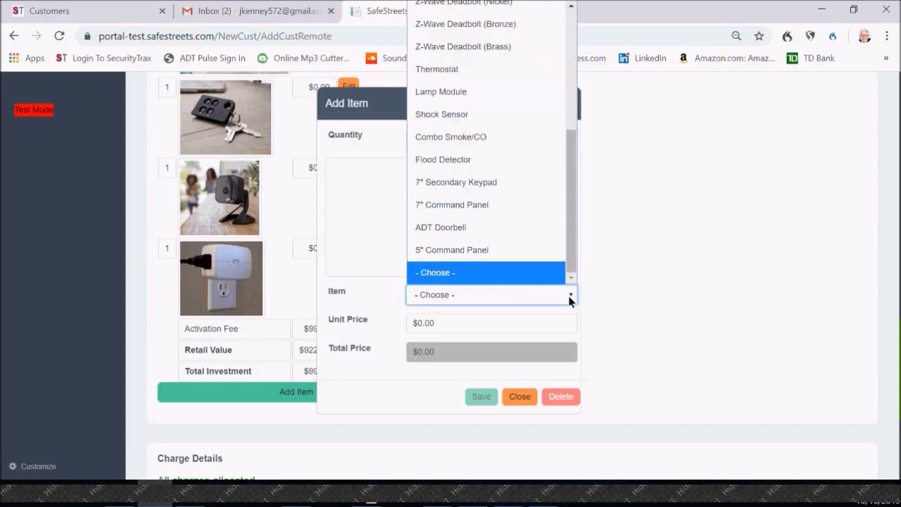
click(461, 141)
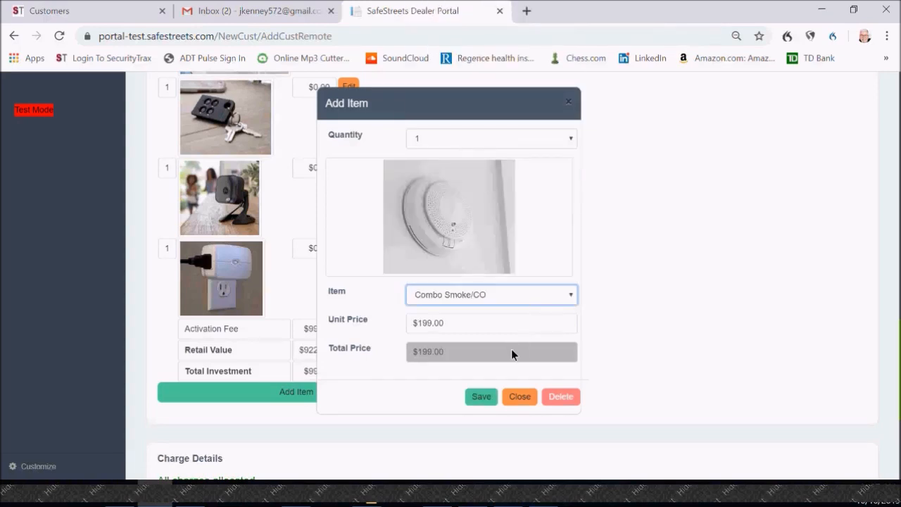
Step: Set the new Combo Smoke/CO's unit price to 0, save it and approve the payroll deduction for the giveaway
click(466, 331)
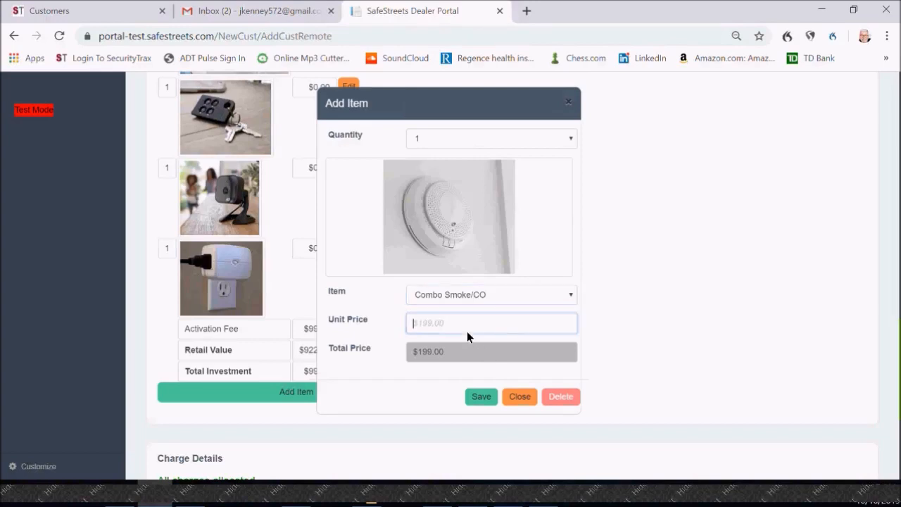
text(0)
click(479, 395)
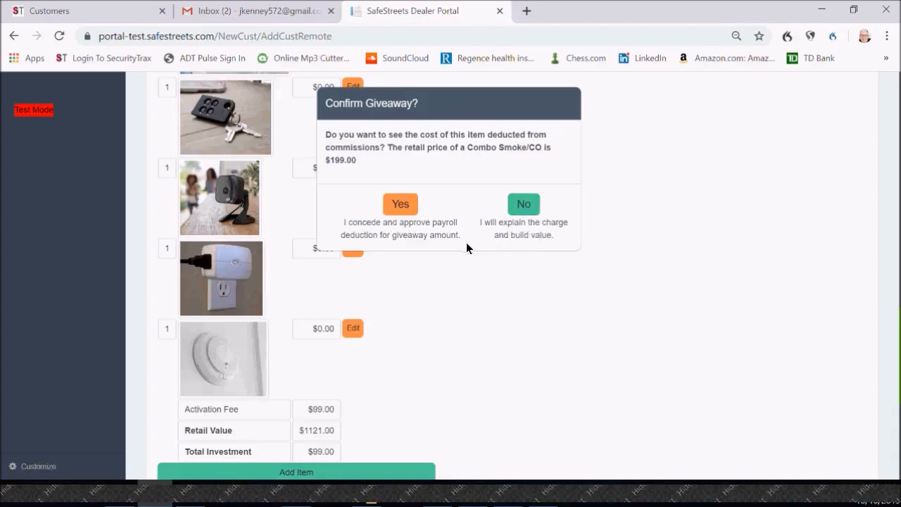
click(394, 208)
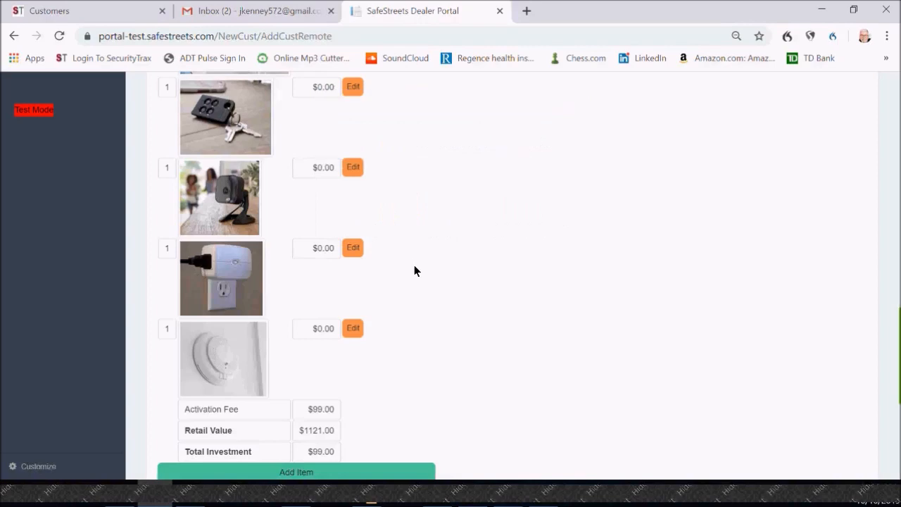
Step: Replace the package's Keyfob with a Combo Smoke/CO and save the item
scroll(419, 278, down, 1)
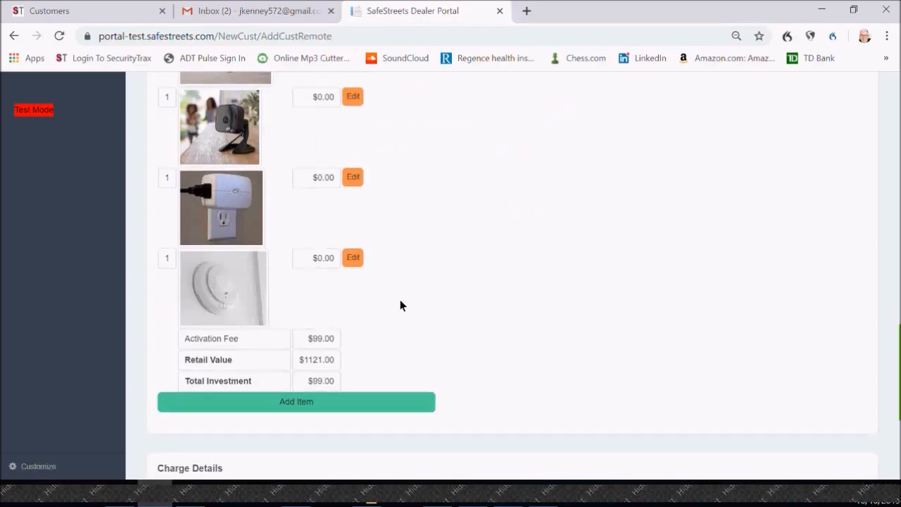
scroll(401, 299, up, 2)
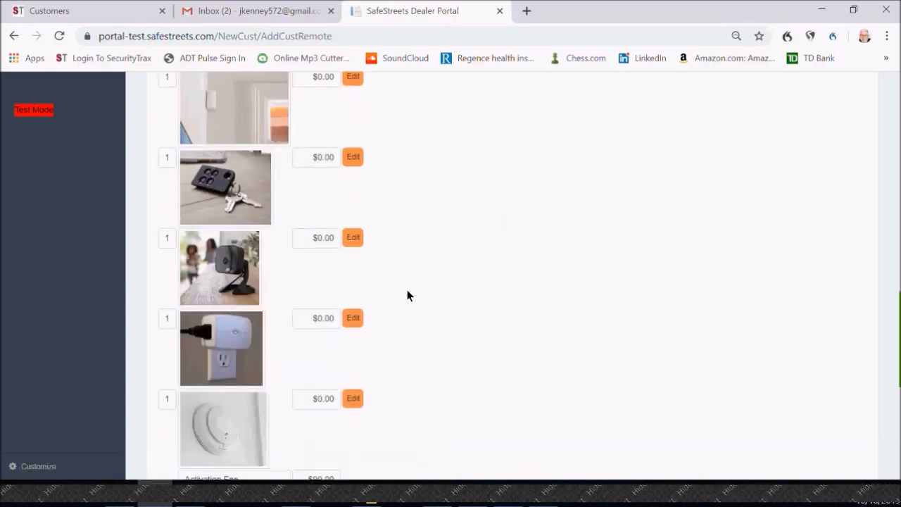
click(354, 161)
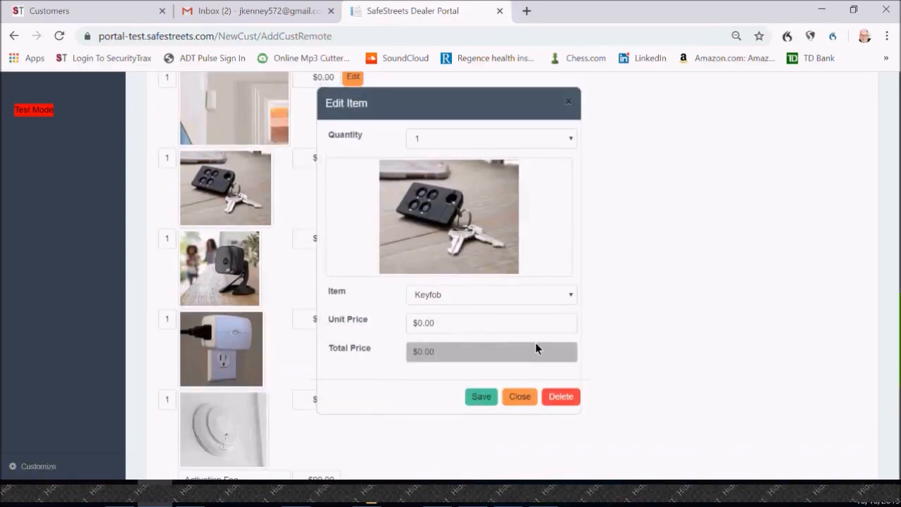
click(570, 295)
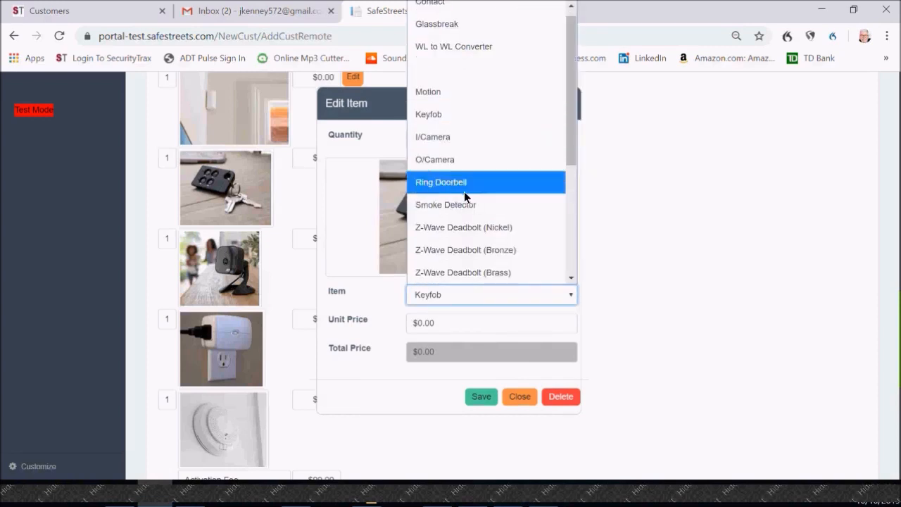
scroll(457, 210, down, 3)
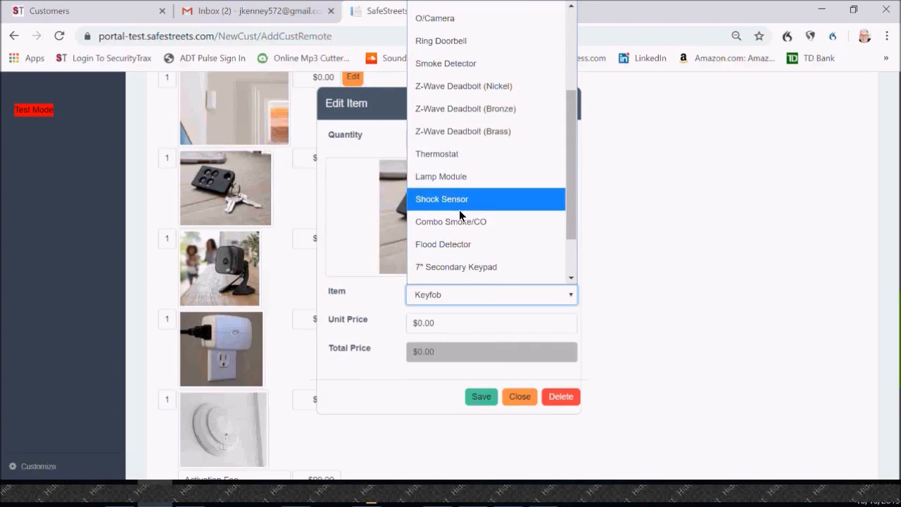
click(459, 229)
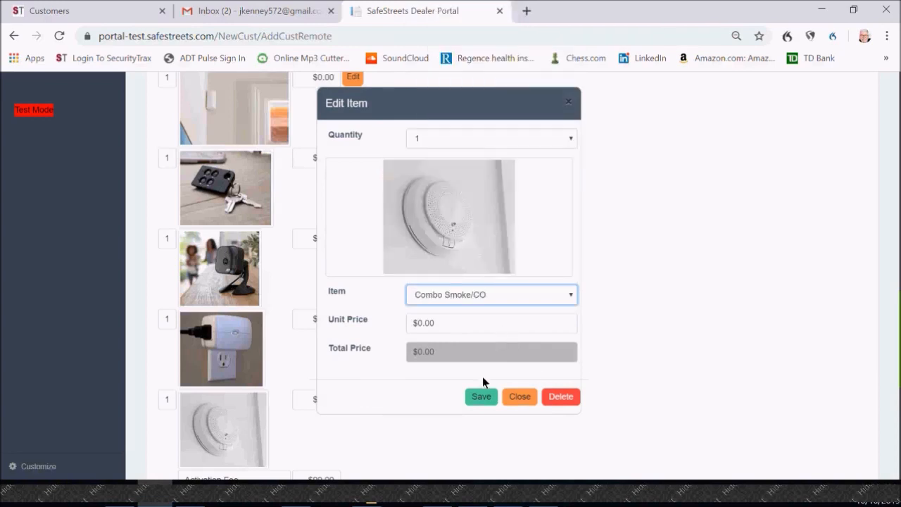
click(479, 396)
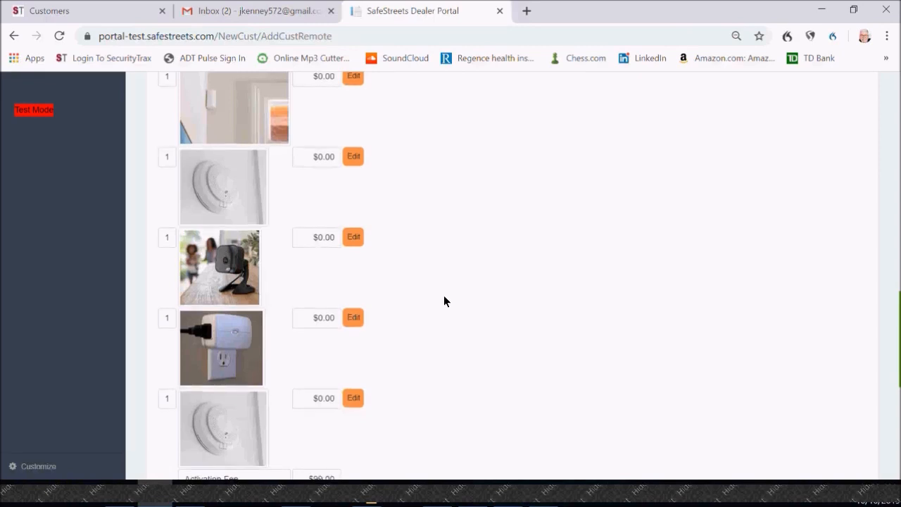
Step: Set the last Combo Smoke/CO's unit price to $80, save the item and approve the payroll deduction for the giveaway
scroll(443, 301, down, 1)
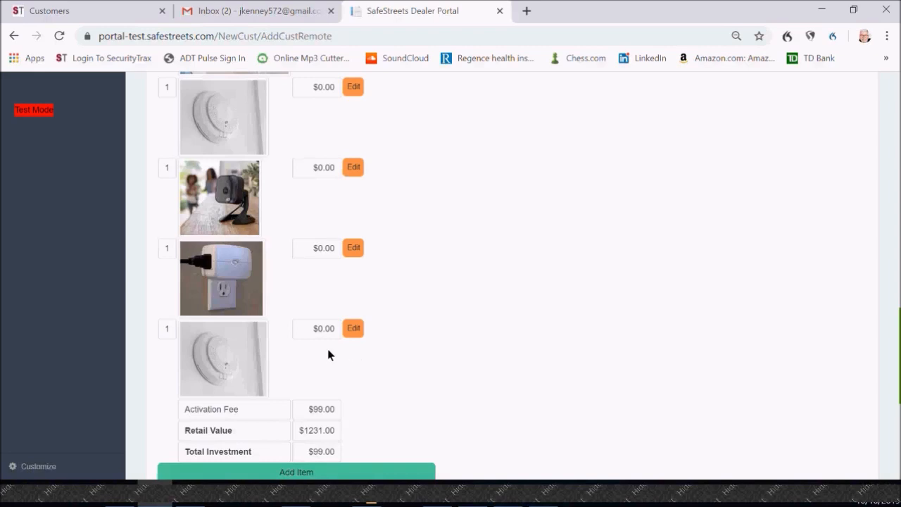
click(350, 328)
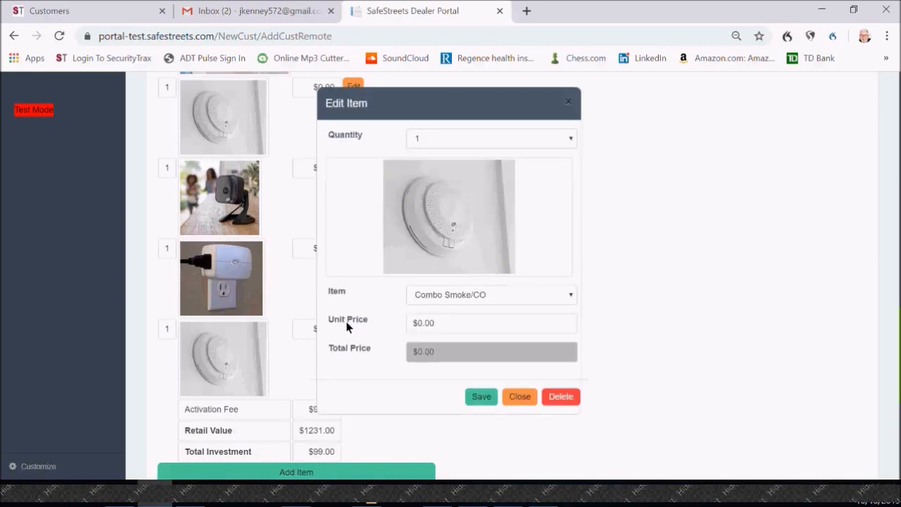
click(472, 332)
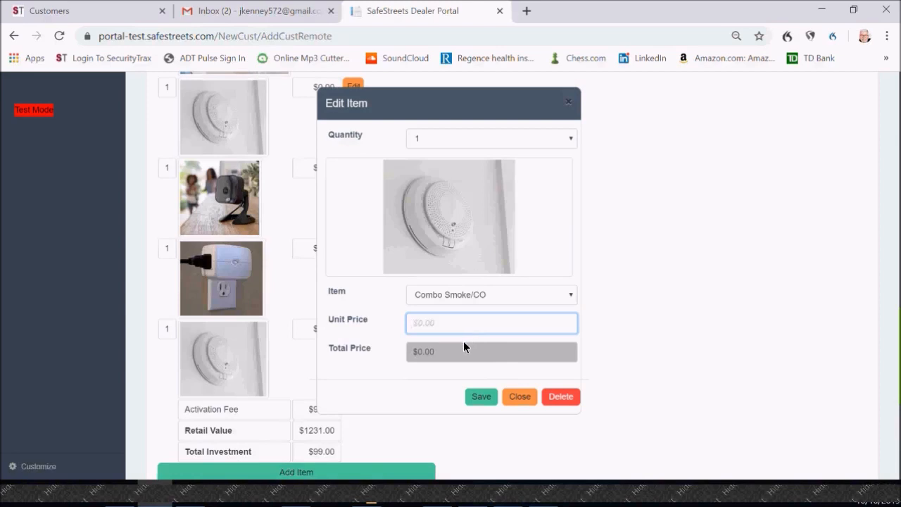
text(80)
click(489, 393)
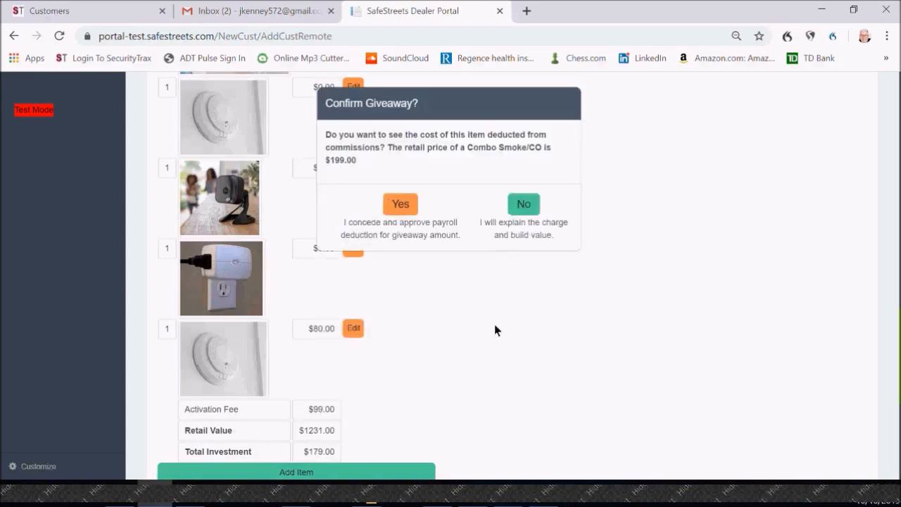
click(411, 204)
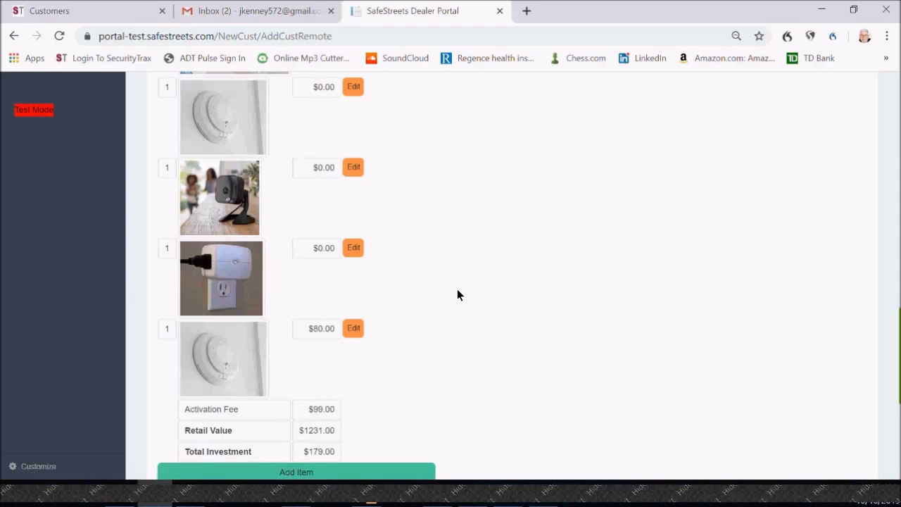
Step: Leave the phone/referral order entry form for the order-type selection page and return to the dashboard
scroll(457, 289, up, 3)
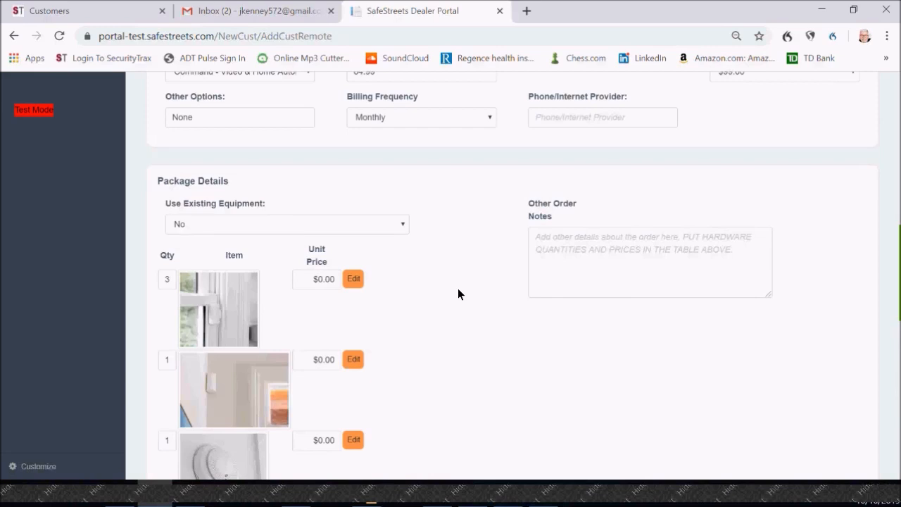
click(43, 308)
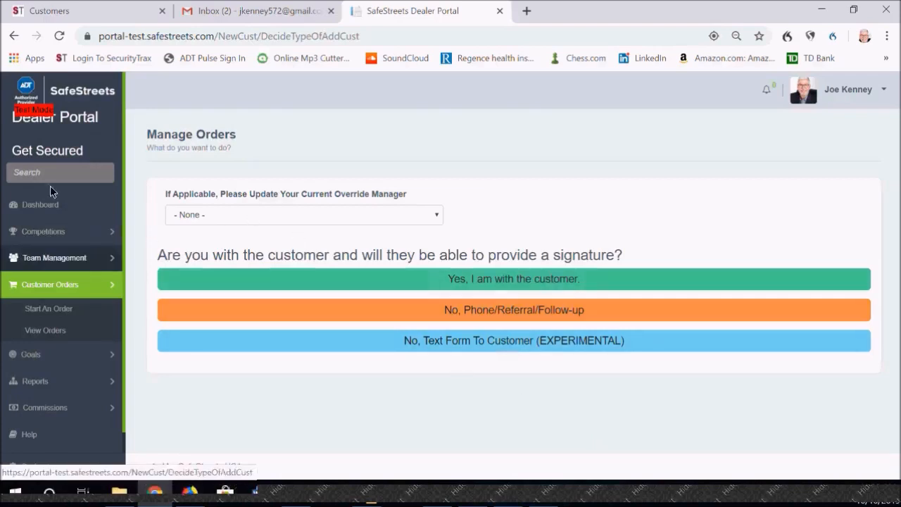
click(32, 200)
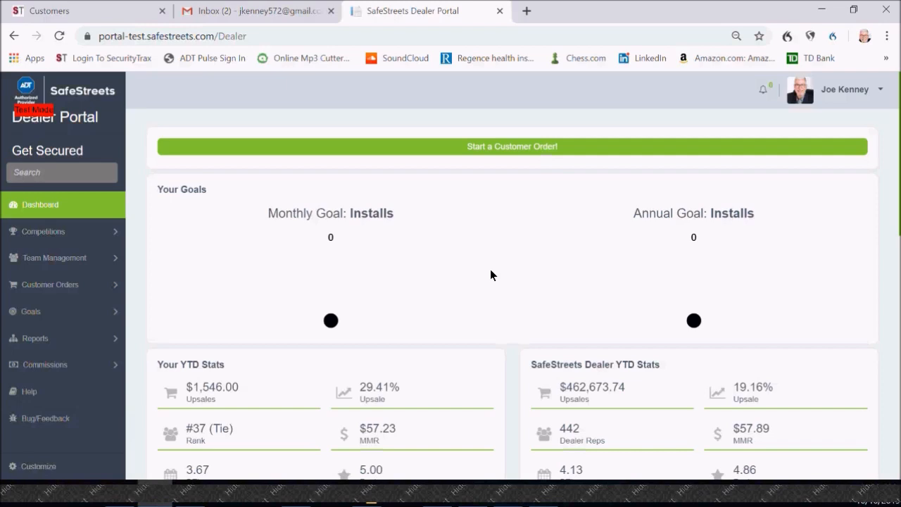
Step: Open the profile's account settings, review the password and headshot upload options, and return to the dashboard
click(806, 99)
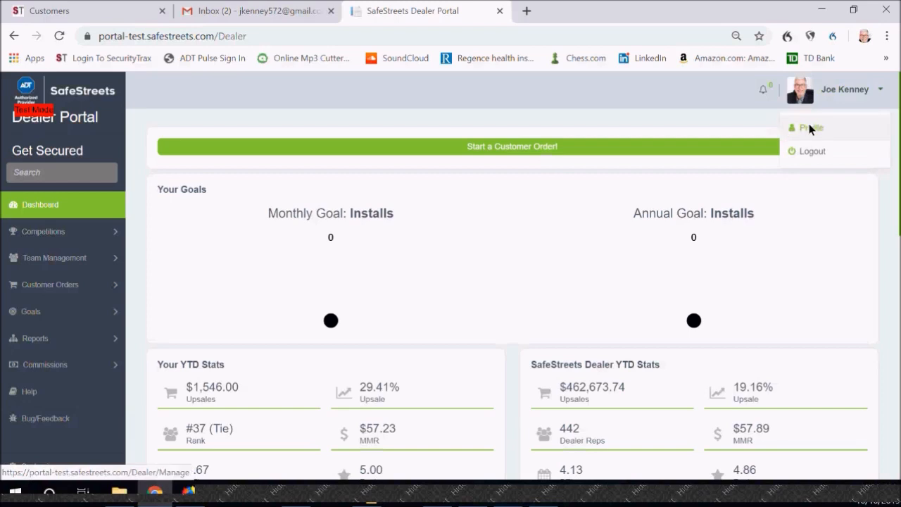
click(809, 128)
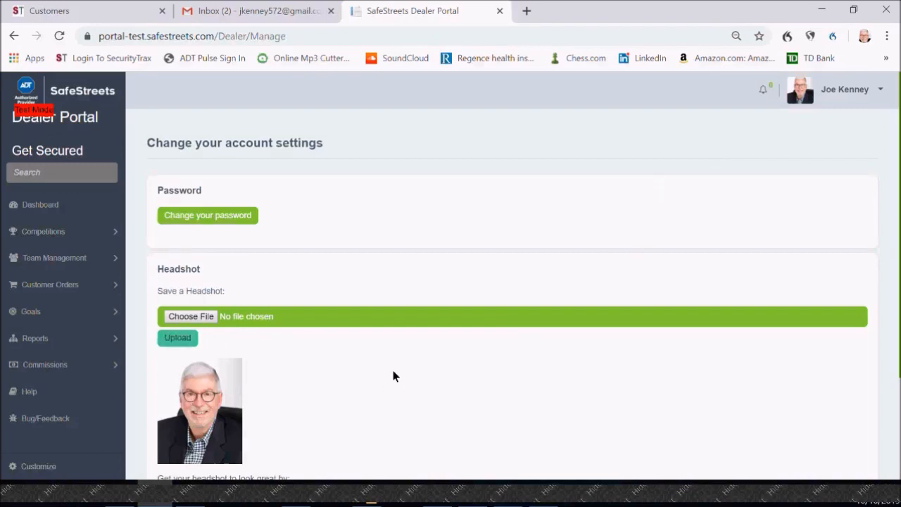
scroll(393, 370, down, 1)
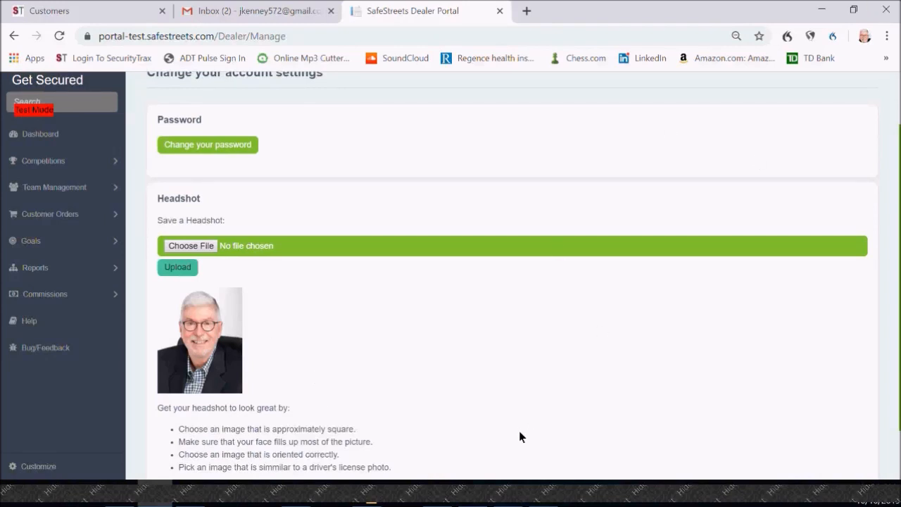
scroll(522, 438, up, 1)
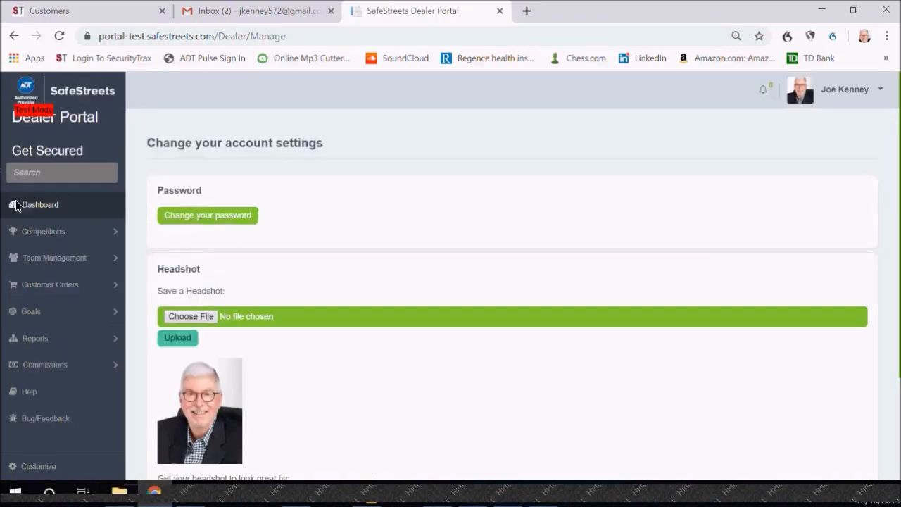
click(21, 203)
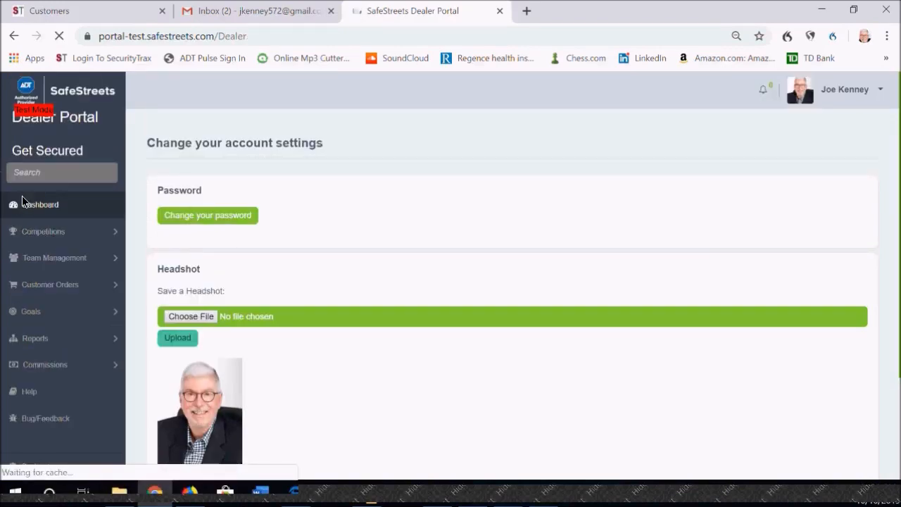